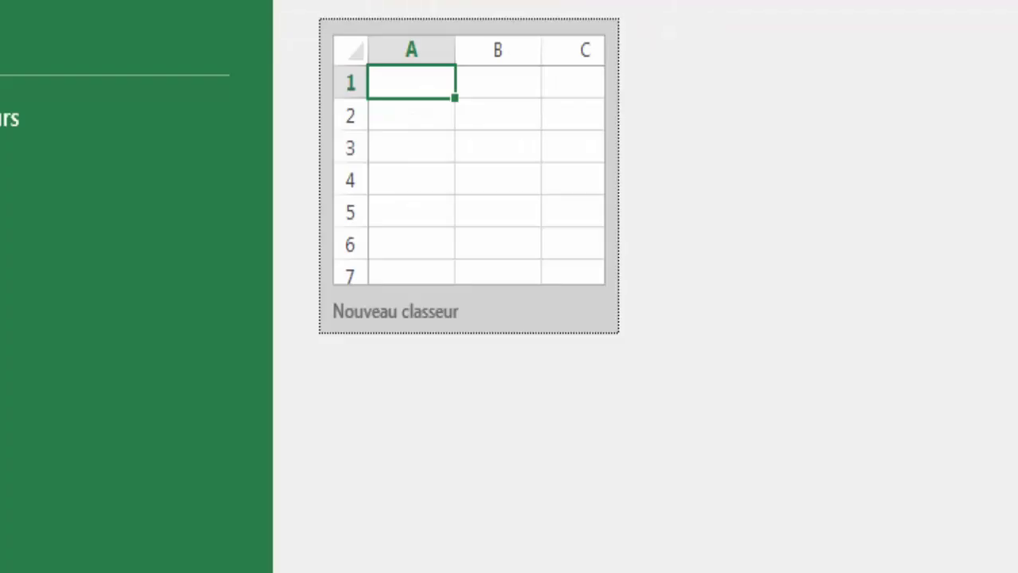
- Create a new blank workbook
left_click(421, 194)
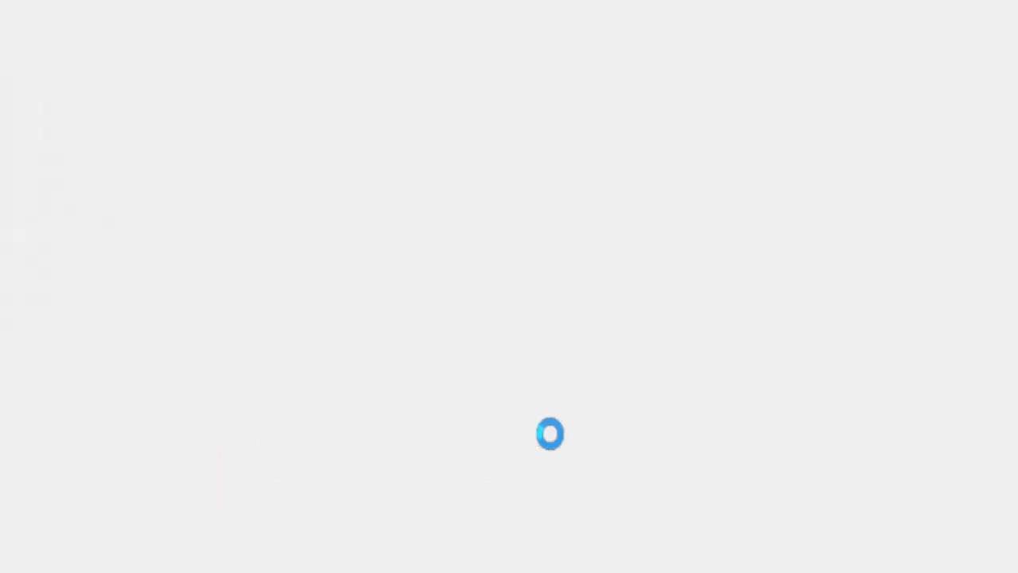
left_click(456, 177)
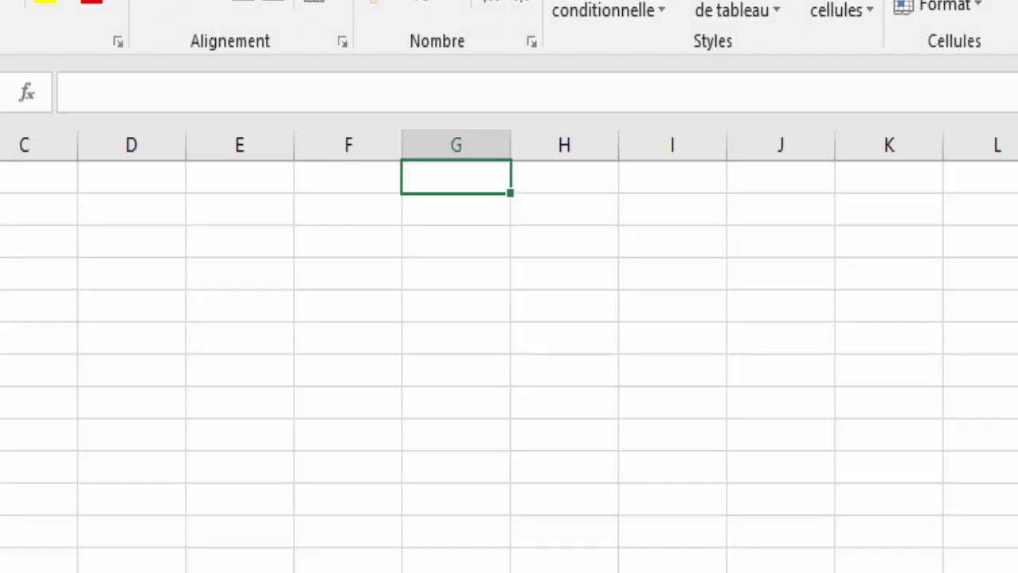
scroll(509, 350, "up", 3)
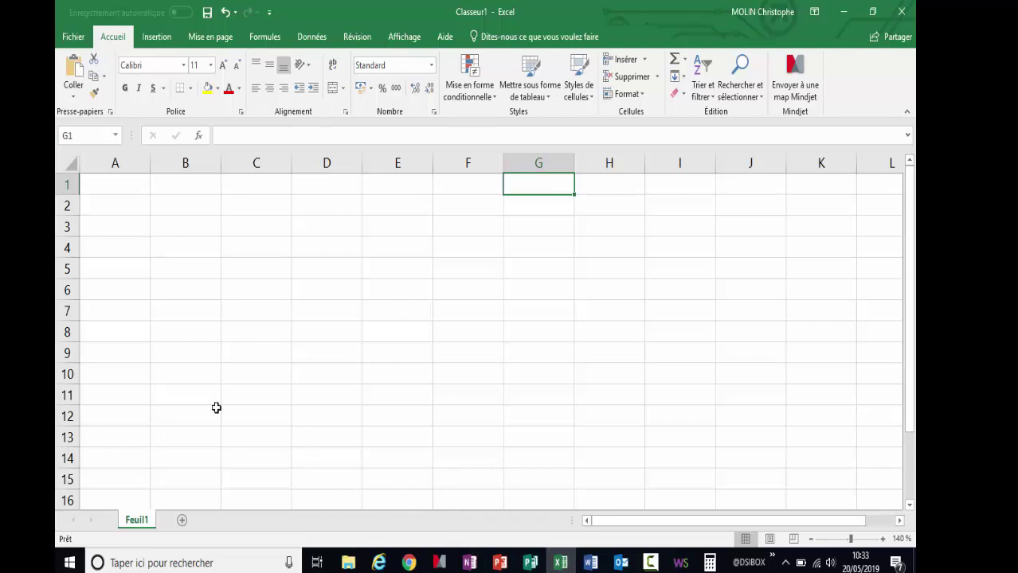
- Switch to the Word case document and examine the October revenue table by product family, down to the CA TOTAL row
left_click(410, 564)
left_click(410, 564)
left_click(590, 563)
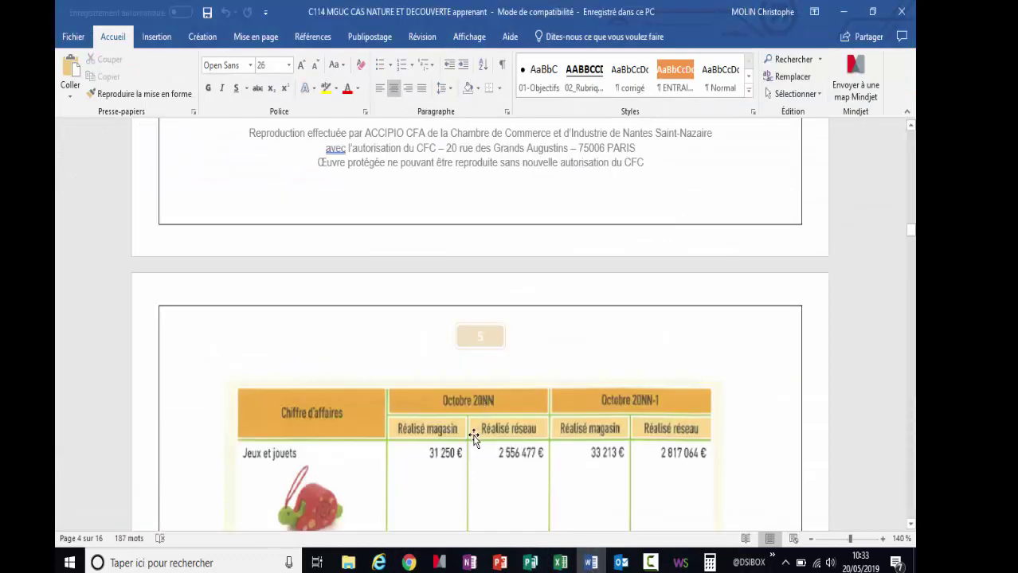
scroll(477, 414, "down", 4)
scroll(312, 378, "down", 3)
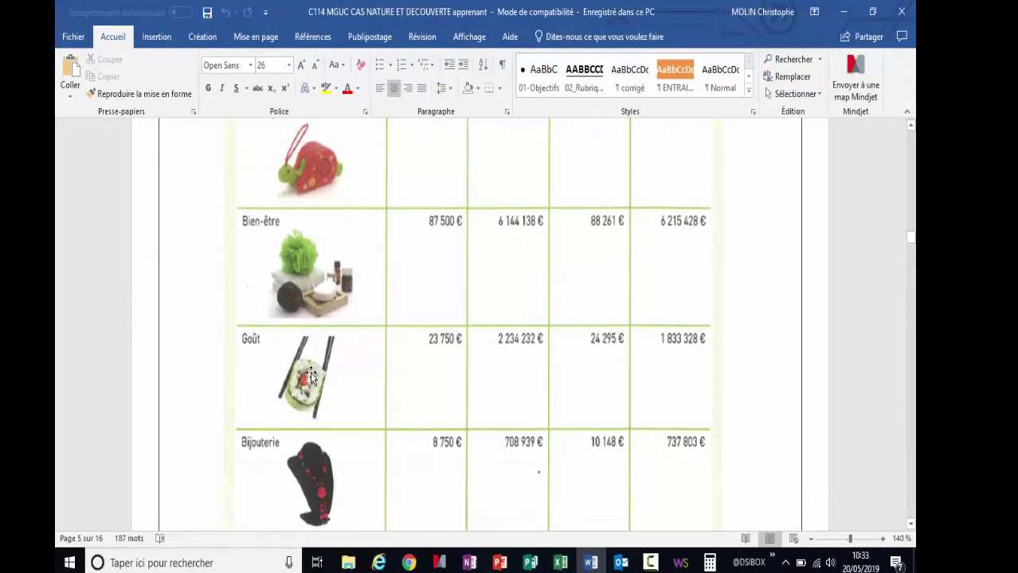
scroll(312, 378, "down", 5)
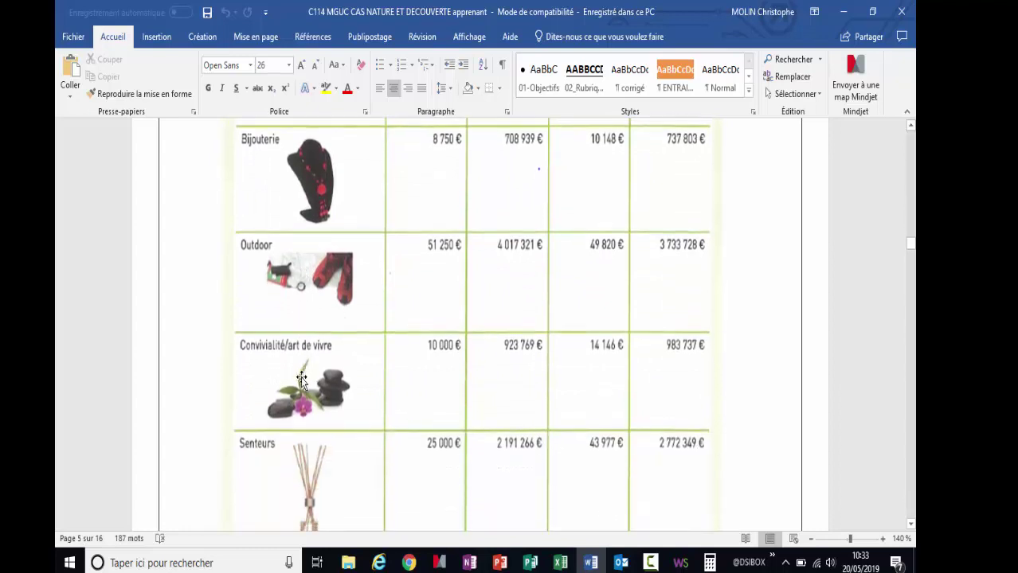
scroll(302, 380, "down", 5)
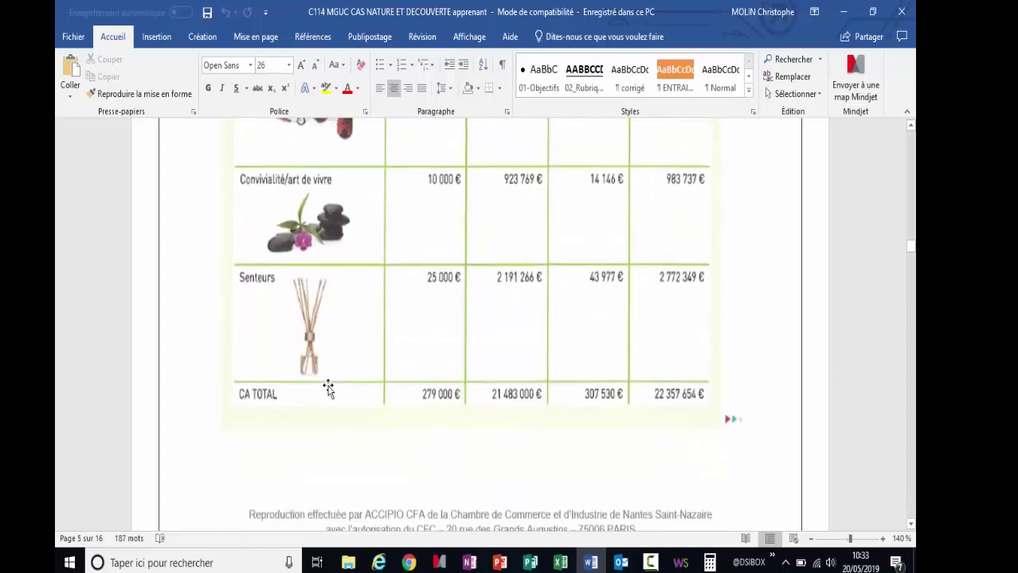
scroll(330, 388, "up", 5)
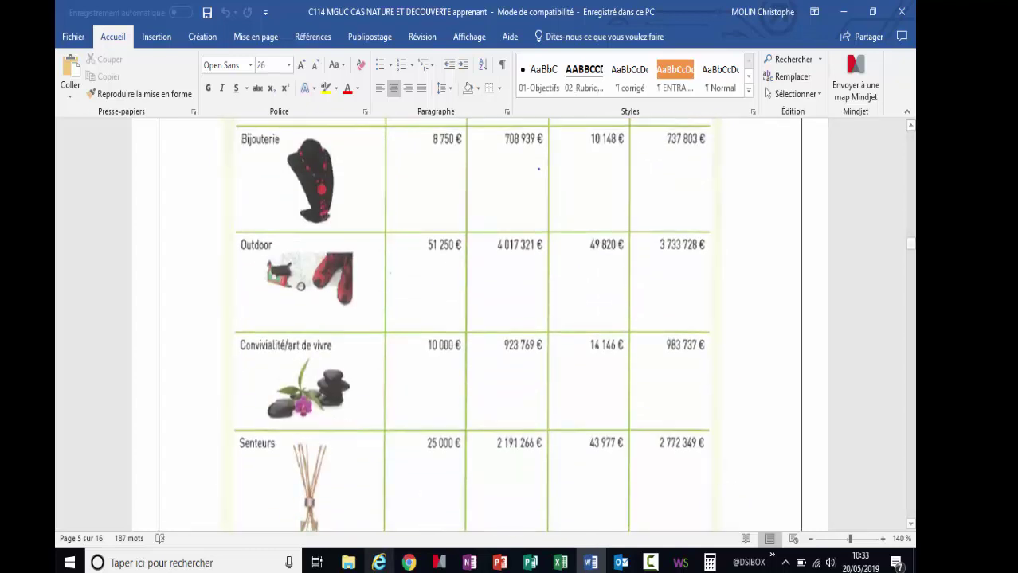
- Switch back to the blank Excel workbook and enter "Librairie / papeterie / livres enfants" in cell A4
left_click(560, 563)
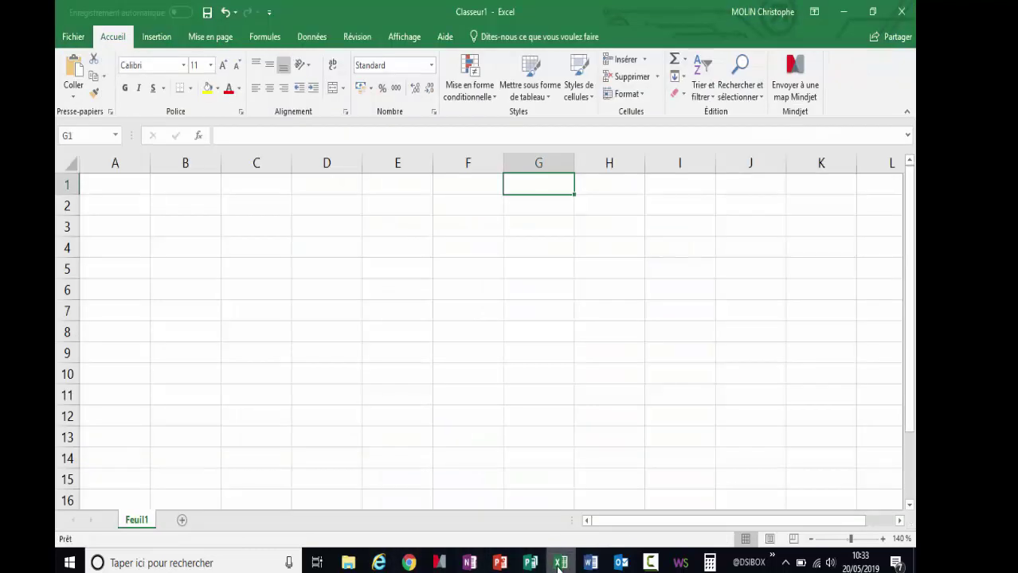
left_click(124, 246)
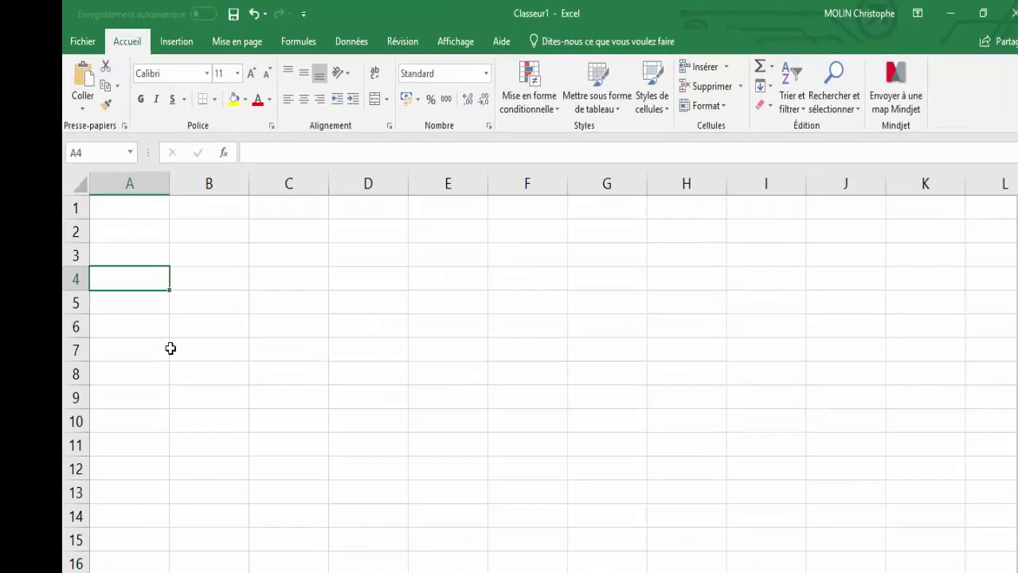
type("Librairie")
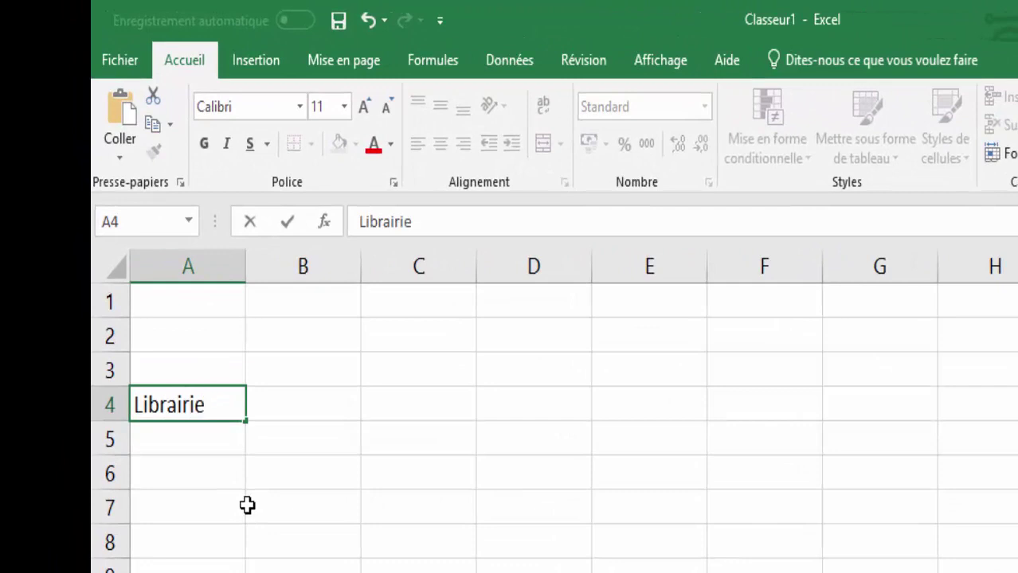
type(" / papeterie")
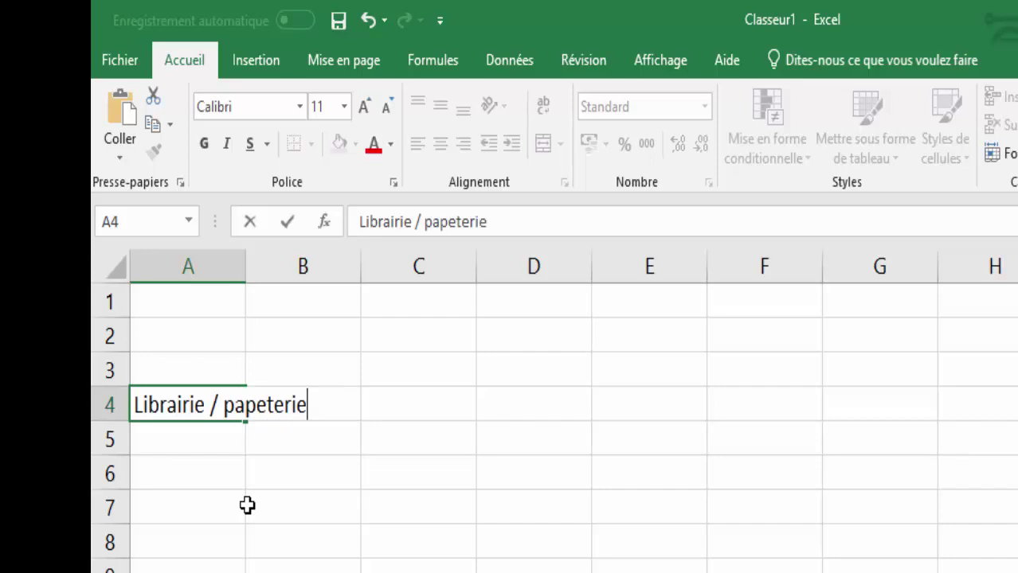
type(" /")
type(" li")
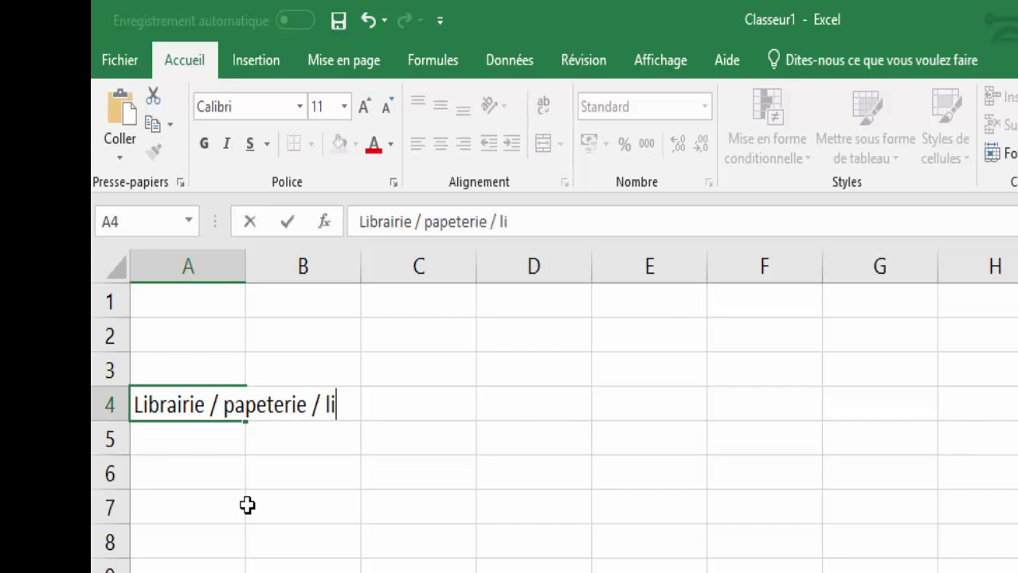
type("vres enfants")
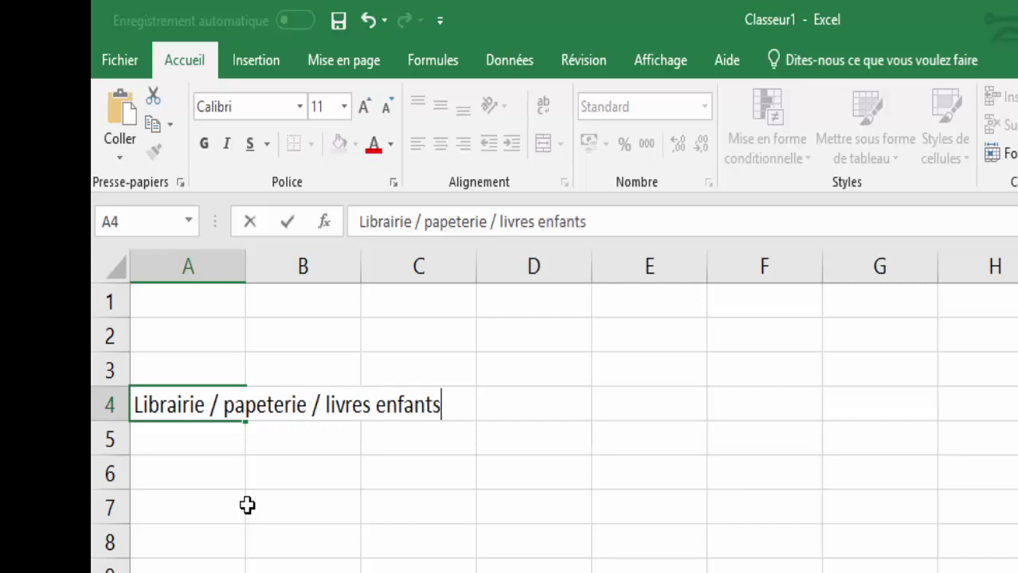
key("Return")
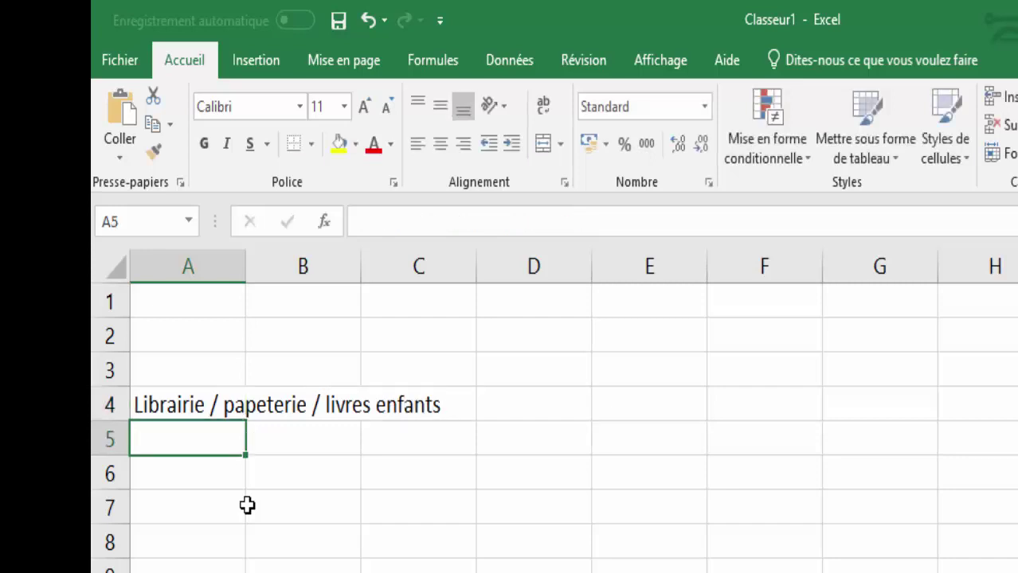
- Enter the product families "Son / vidéo" in cell A5 and "Jeux et jouets" in cell A6
type("S")
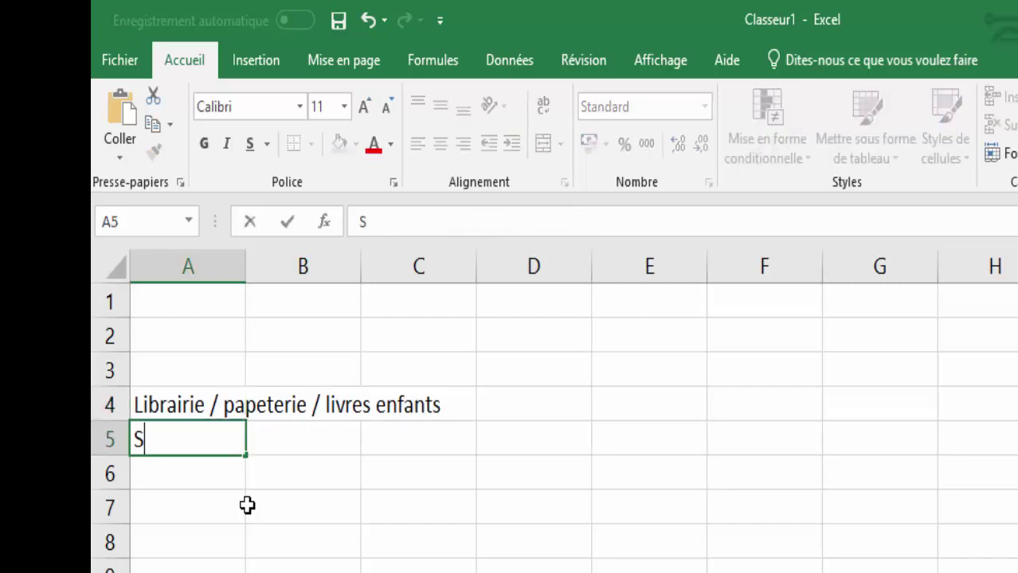
type("on")
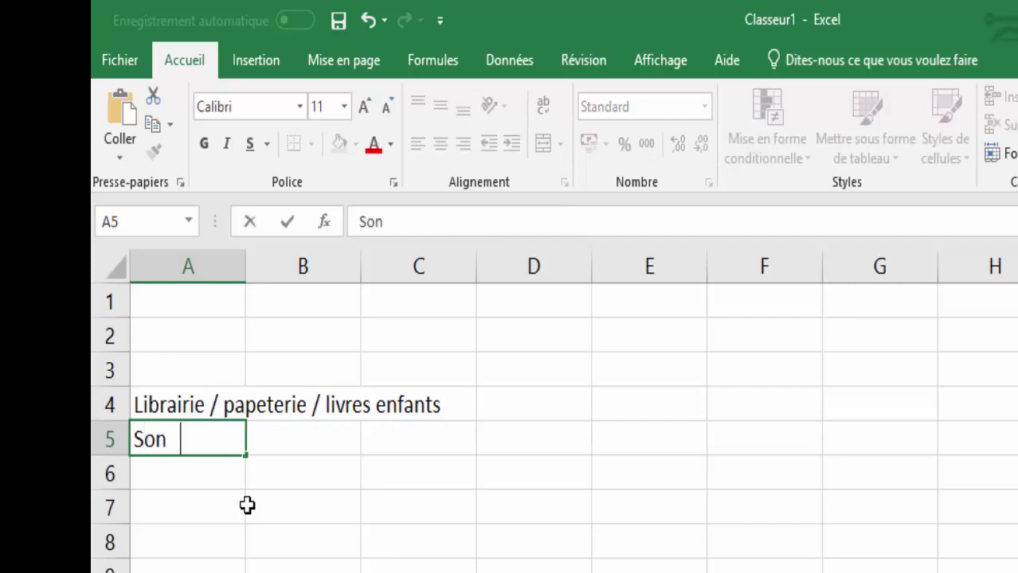
type(" / vidéo")
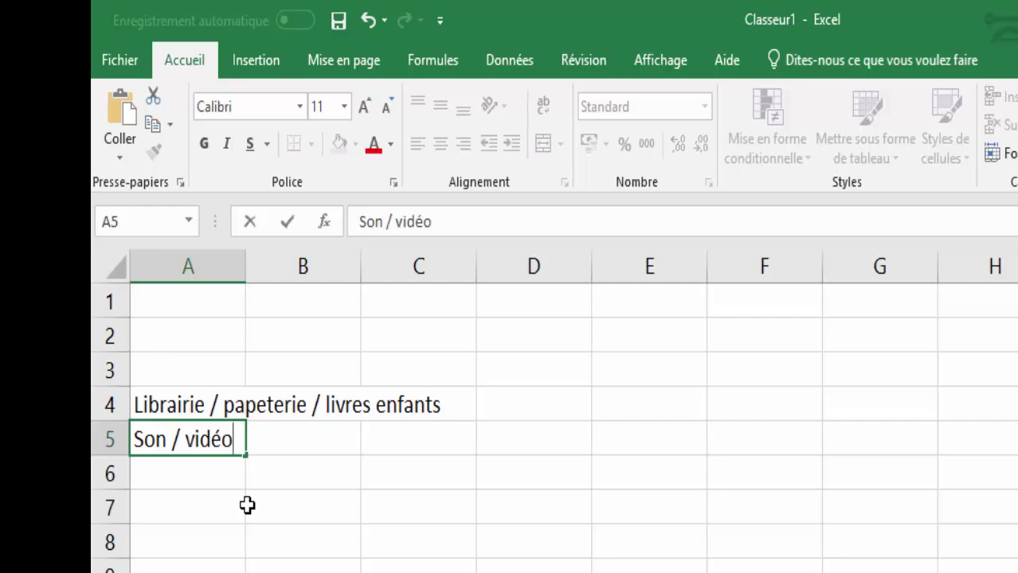
key("Return")
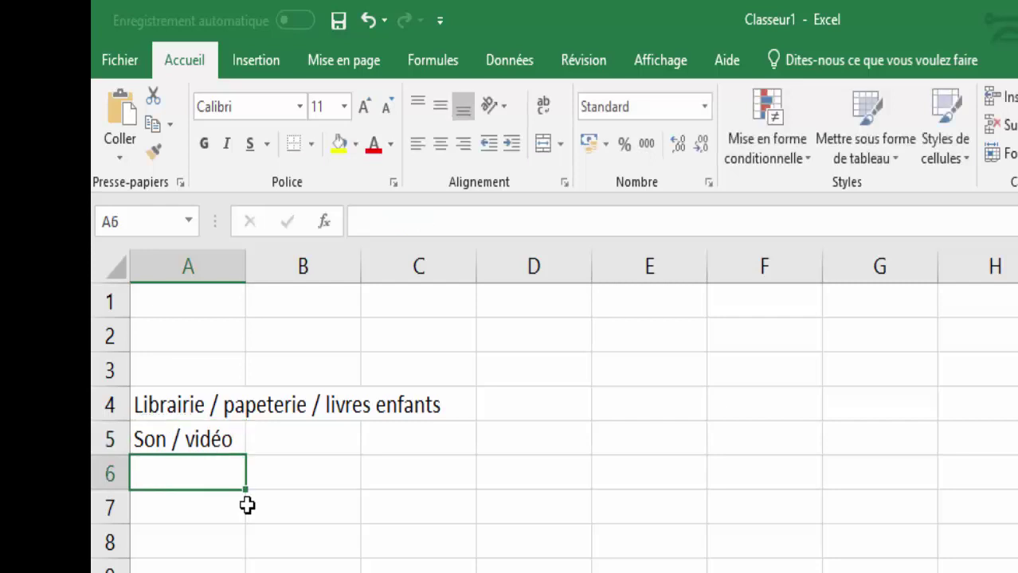
type("Jeux e")
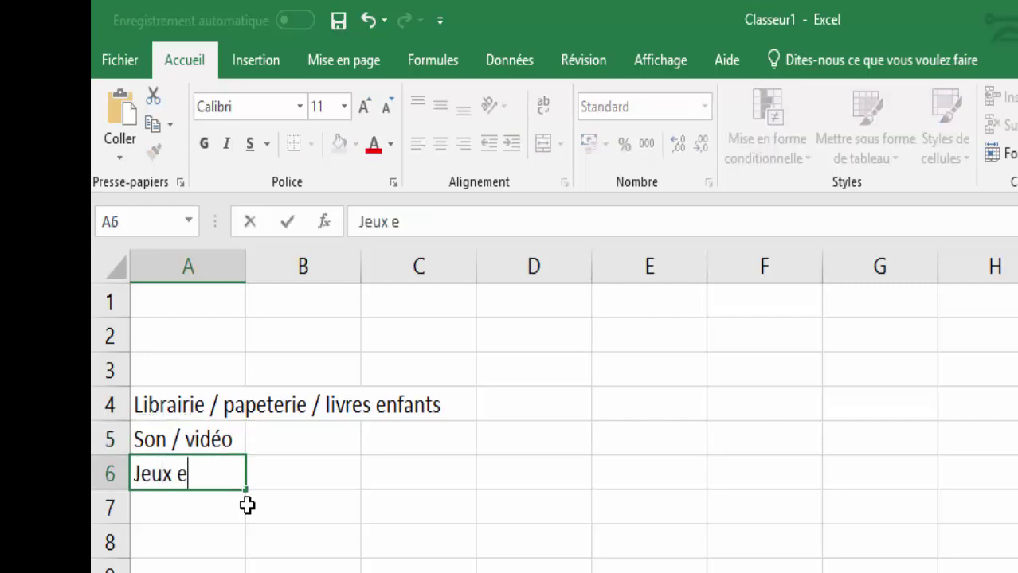
type("t jouets")
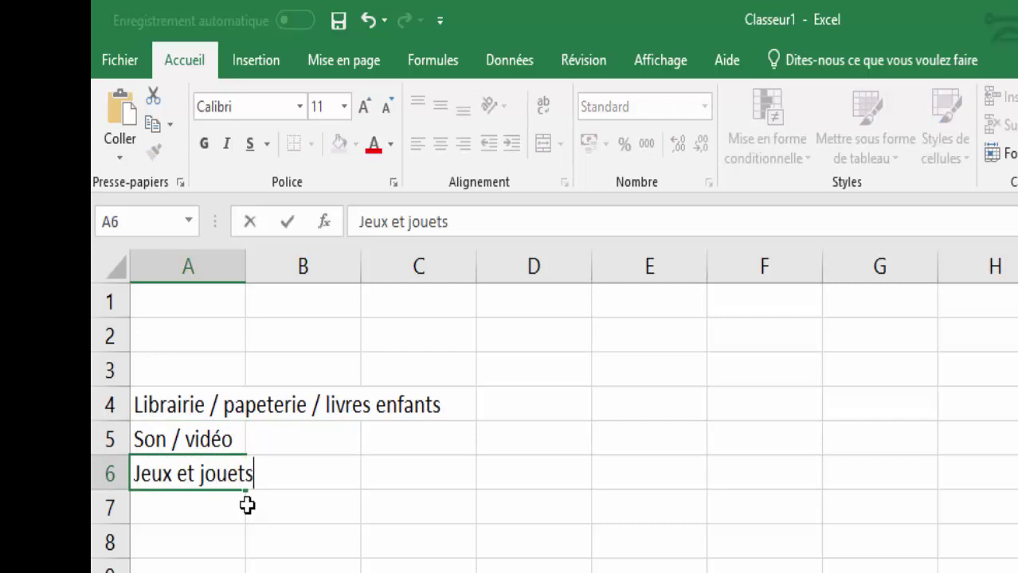
key("Return")
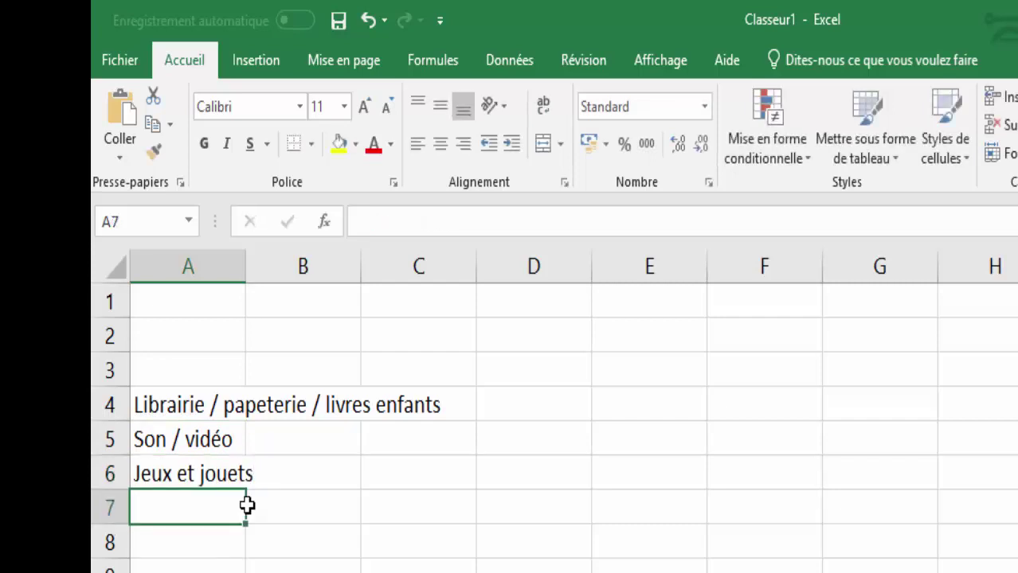
- Continue the product family list with "Bien être" in A7, "Goût" in A8 and "Bijouterie" in A9
type("Bien être")
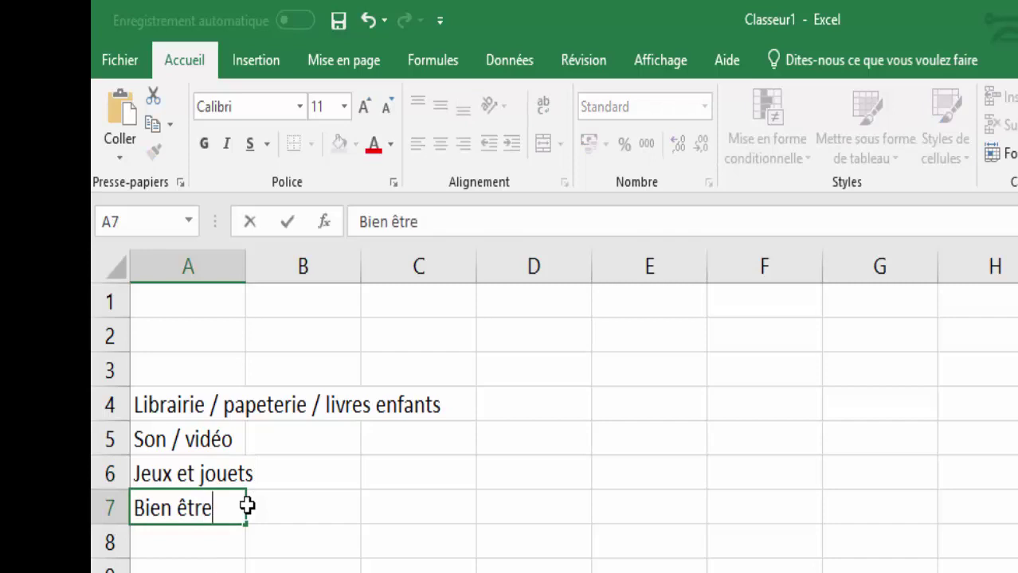
key("Return")
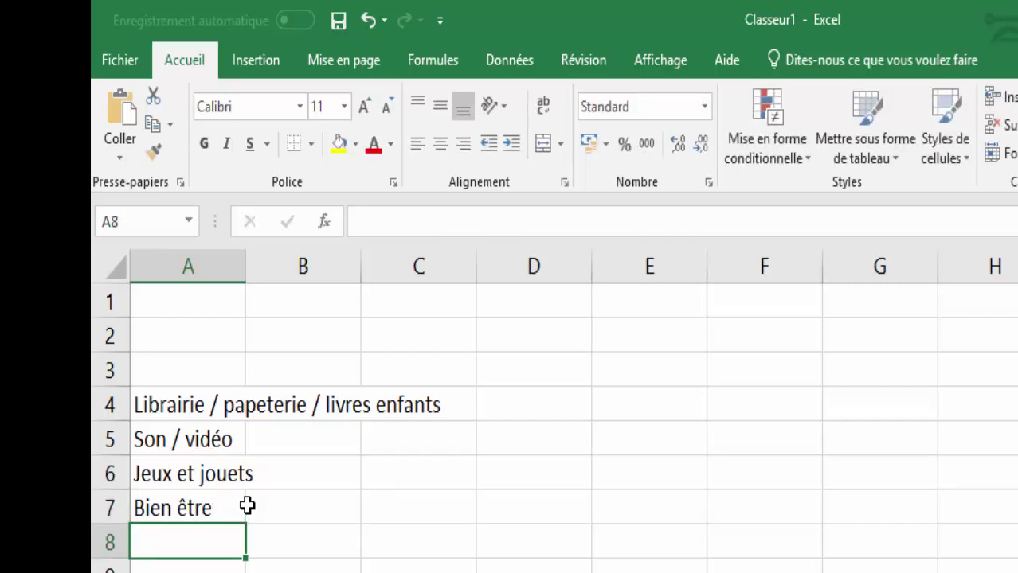
type("Goût")
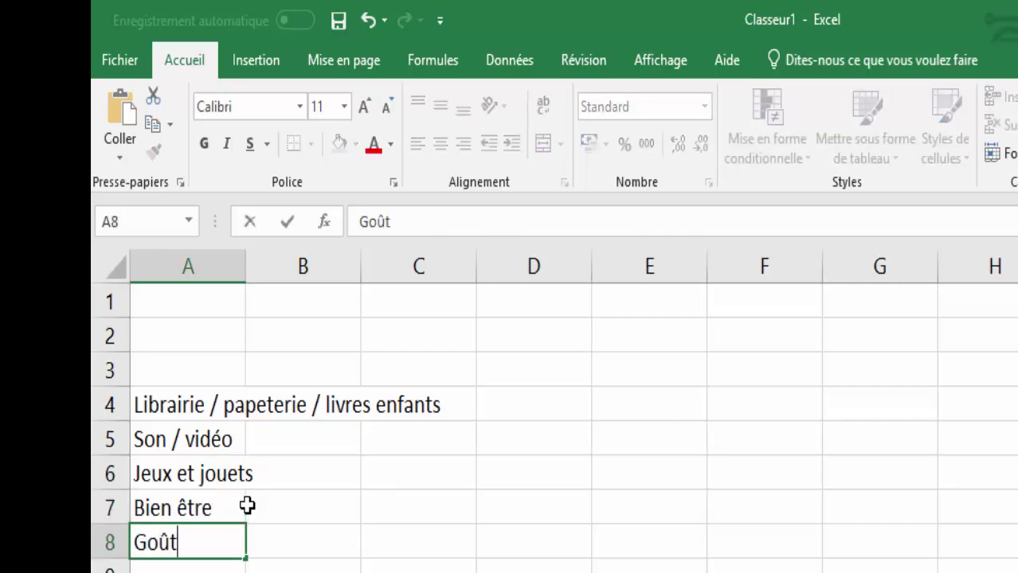
key("Return")
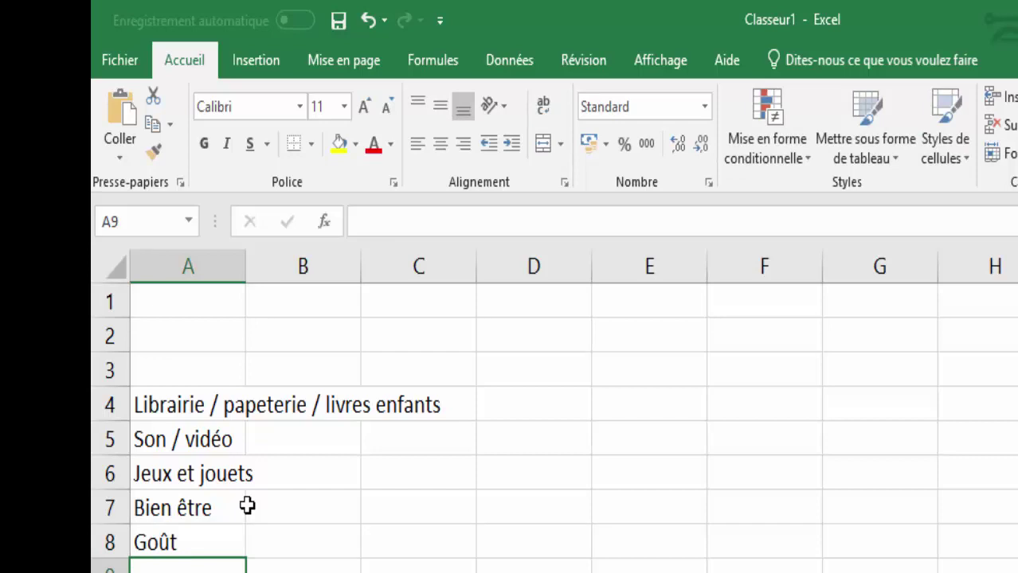
type("Bijouterie")
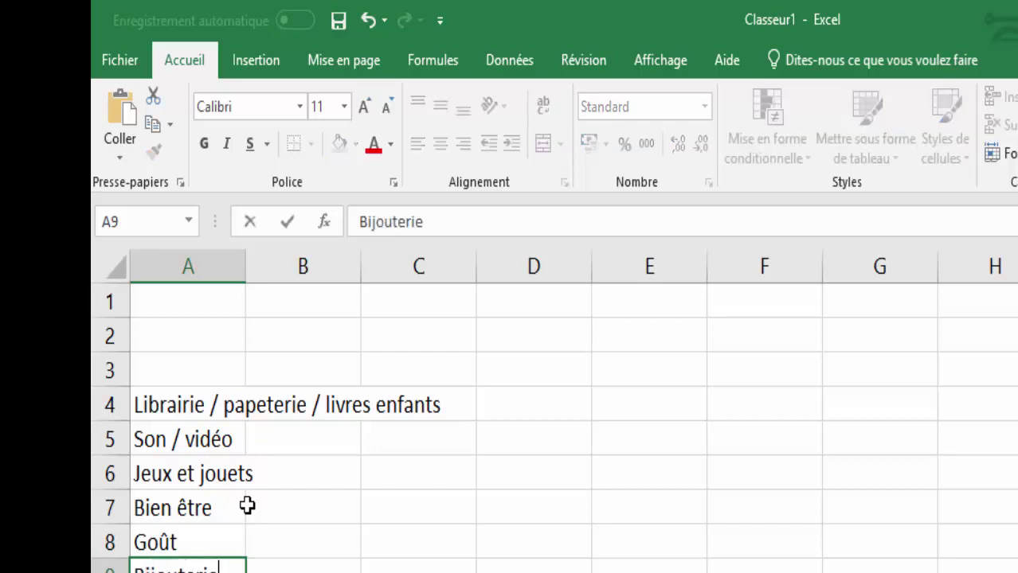
key("Return")
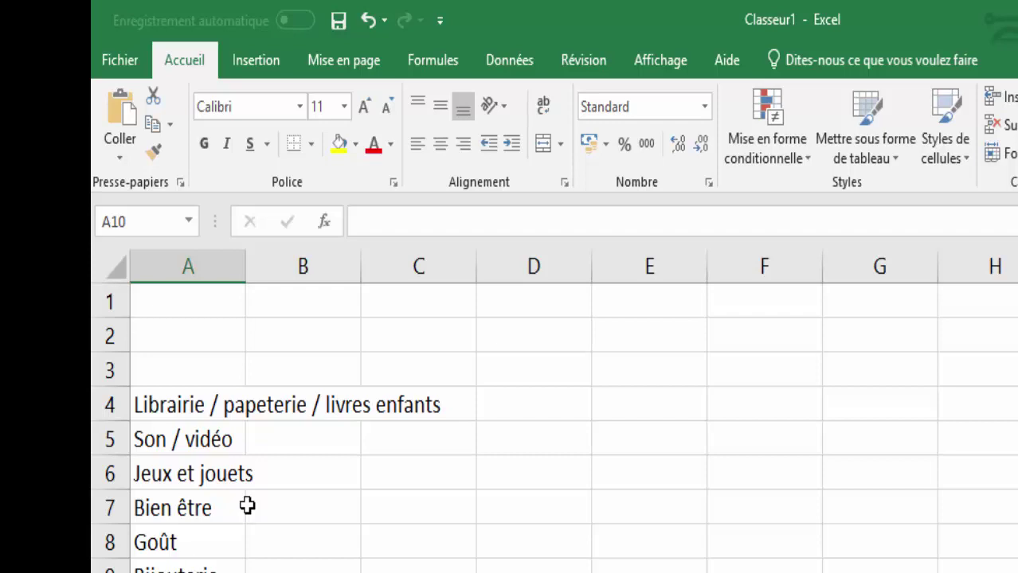
- Add the product families "Outdoor" in cell A10 and "Convivialité / art de vivre" in cell A11
type("Outdoo")
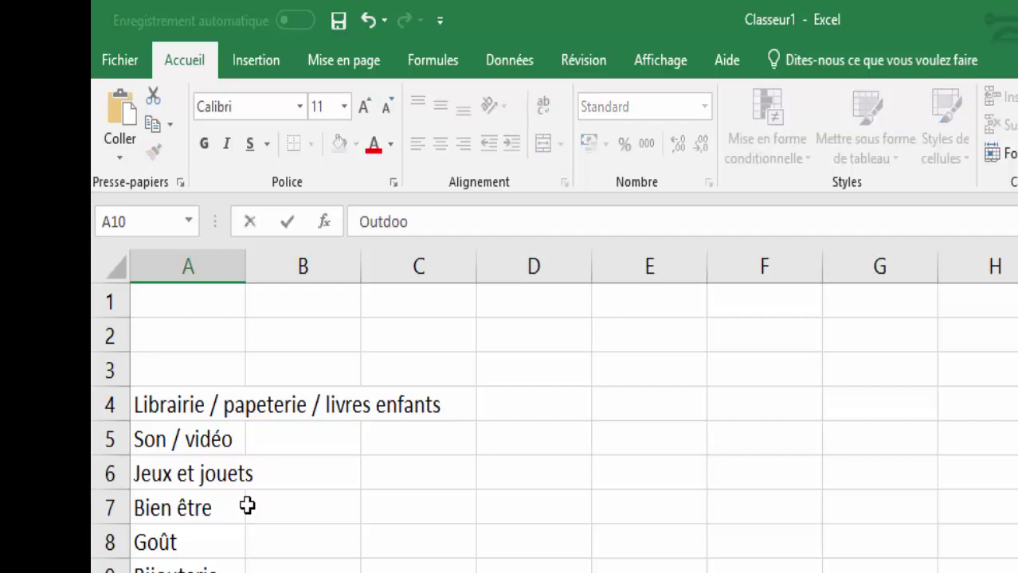
type("r")
key("Return")
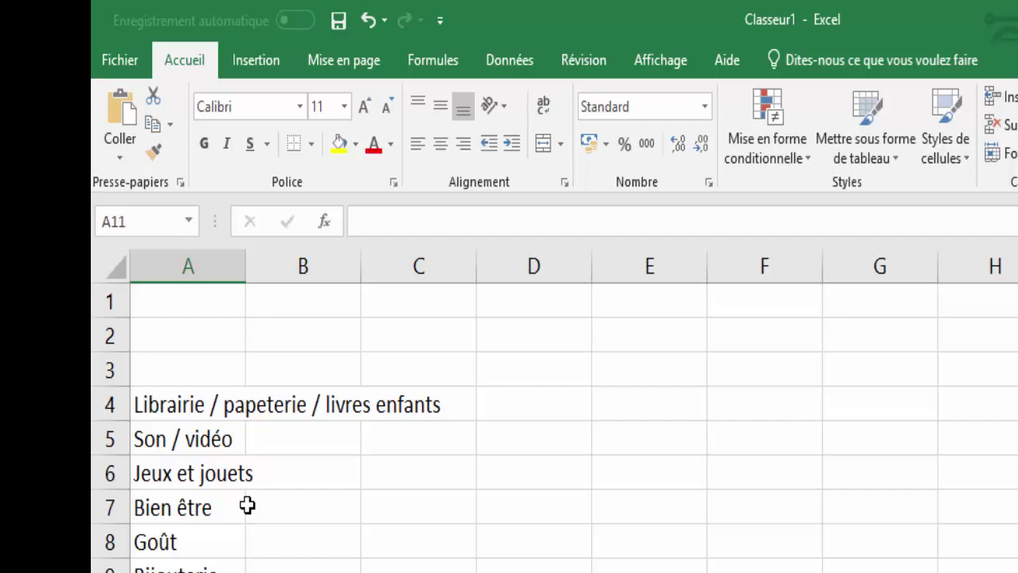
type("Convivia")
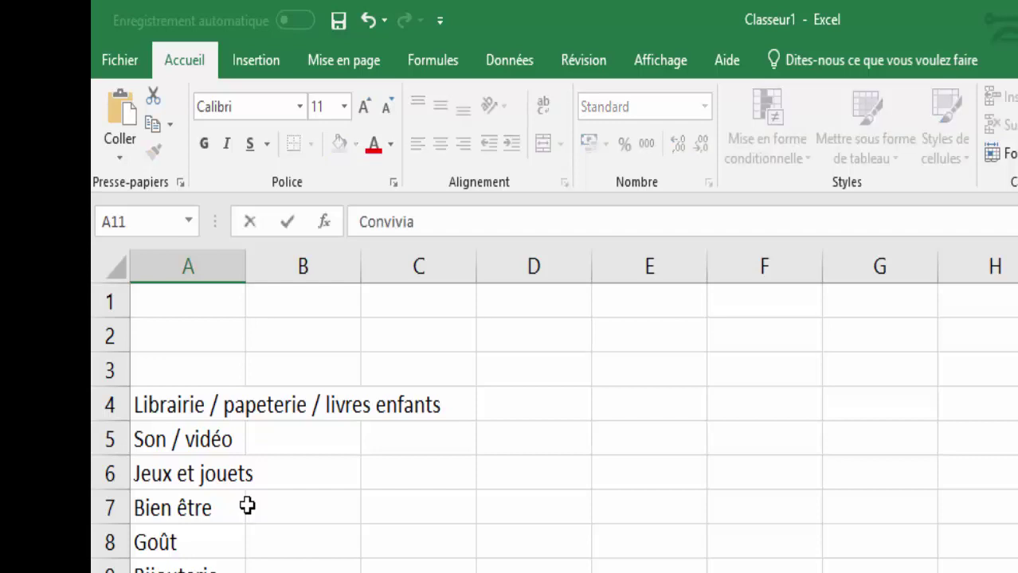
type("lité :")
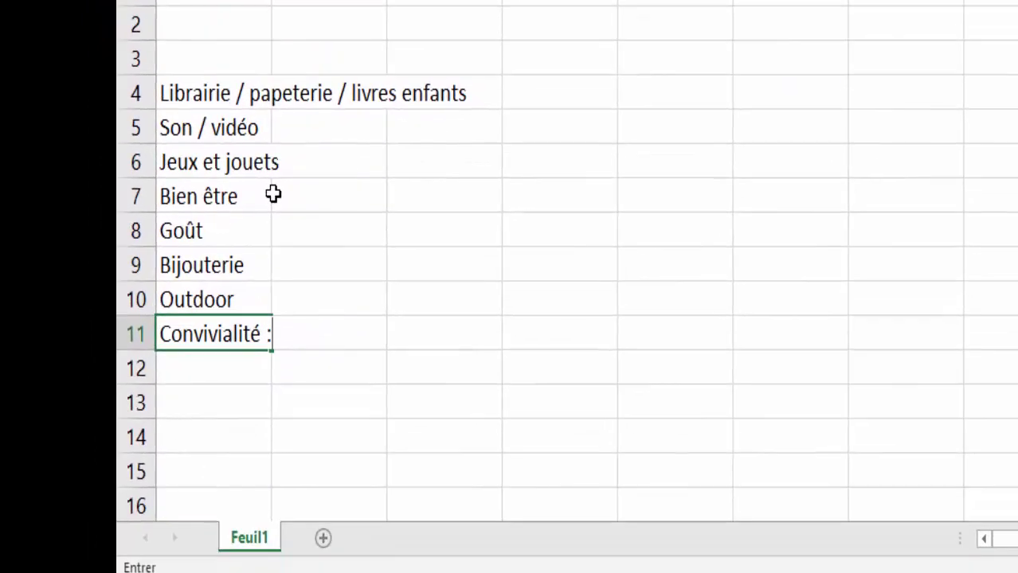
key("BackSpace")
type("/ art de vivre")
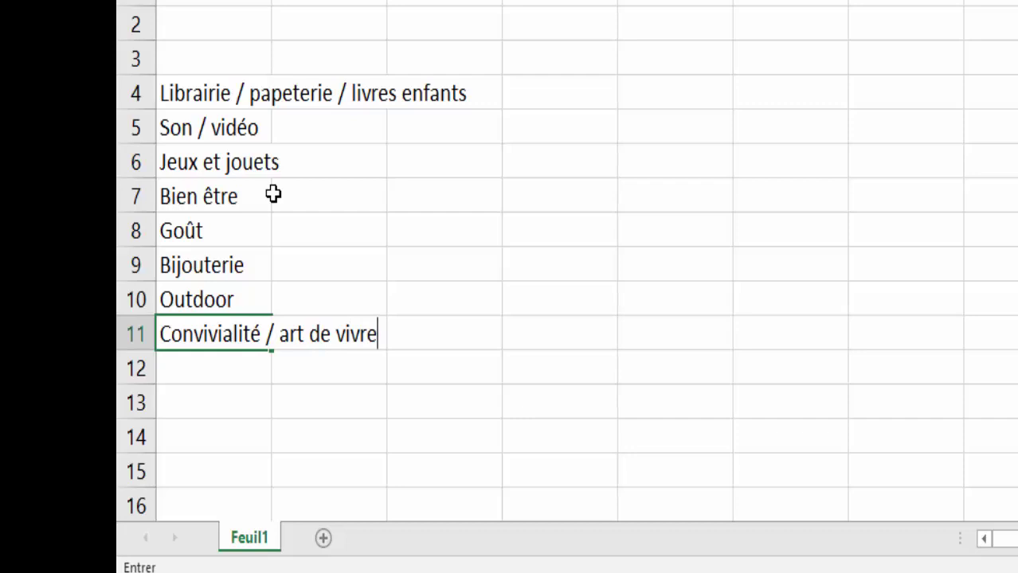
key("Return")
- Complete the product family list with "Senteurs" in cell A12
type("Senteur")
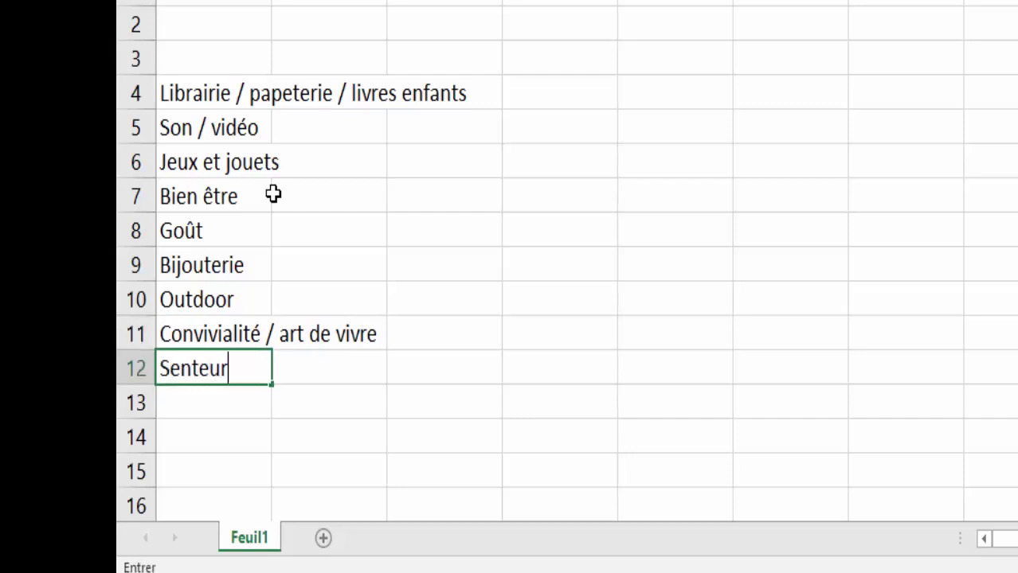
type("s")
key("Return")
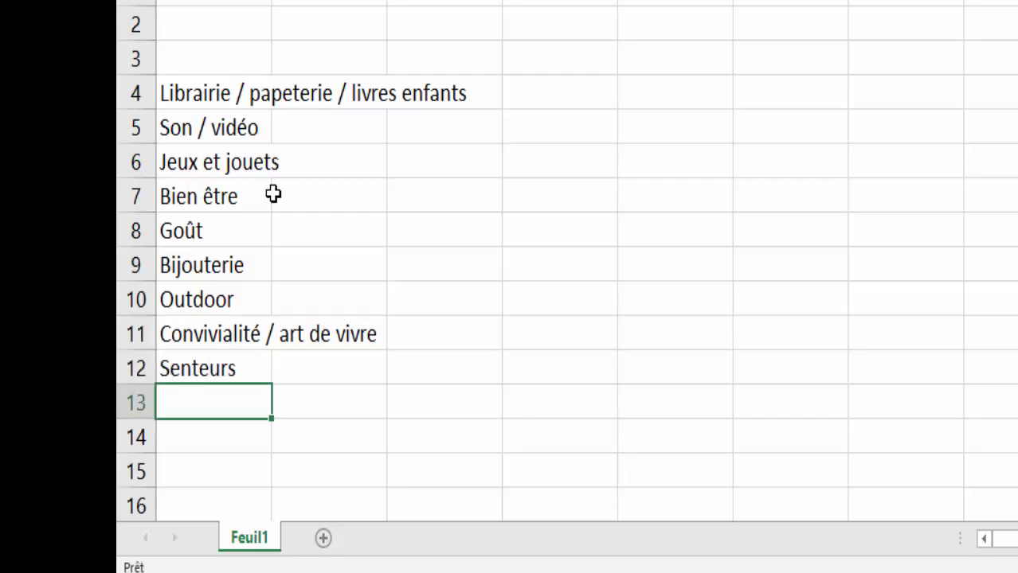
- Enter the total row label "CA total" in cell A13
type("CA")
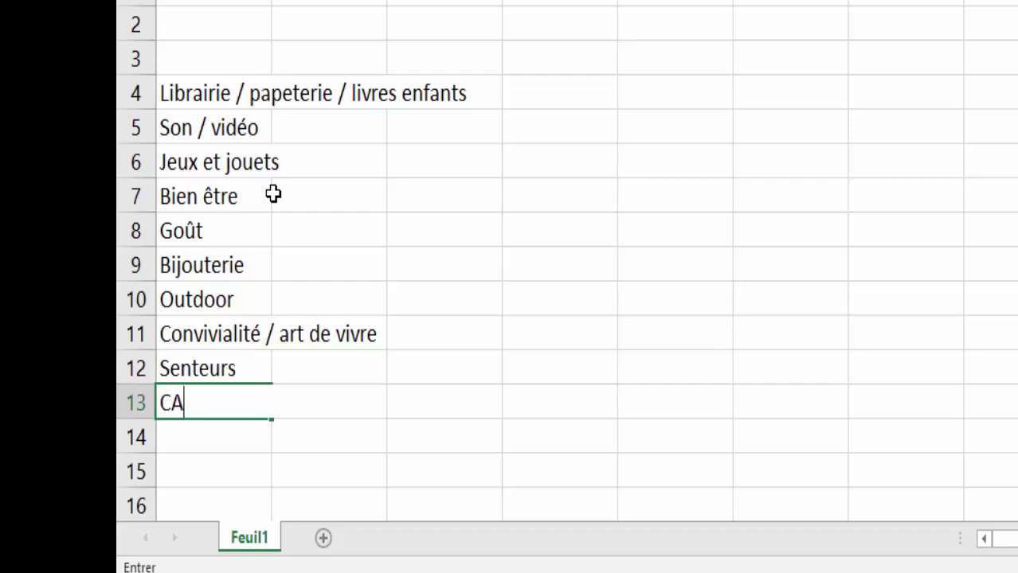
type(" total")
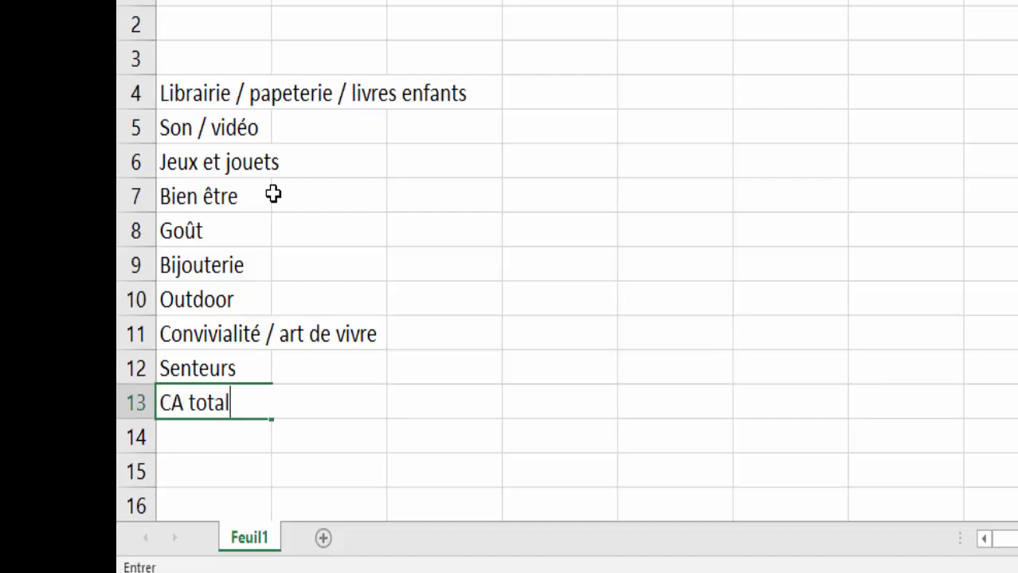
key("Return")
- Widen column A and turn on automatic text wrapping for the row labels in A4:A13
left_click(688, 256)
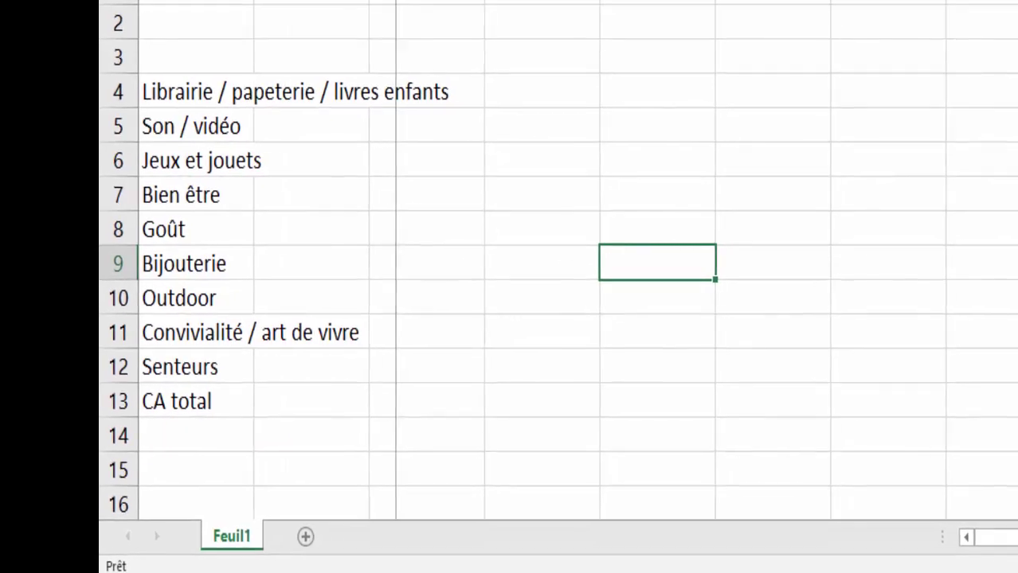
left_click_drag(341, 1, 305, 0)
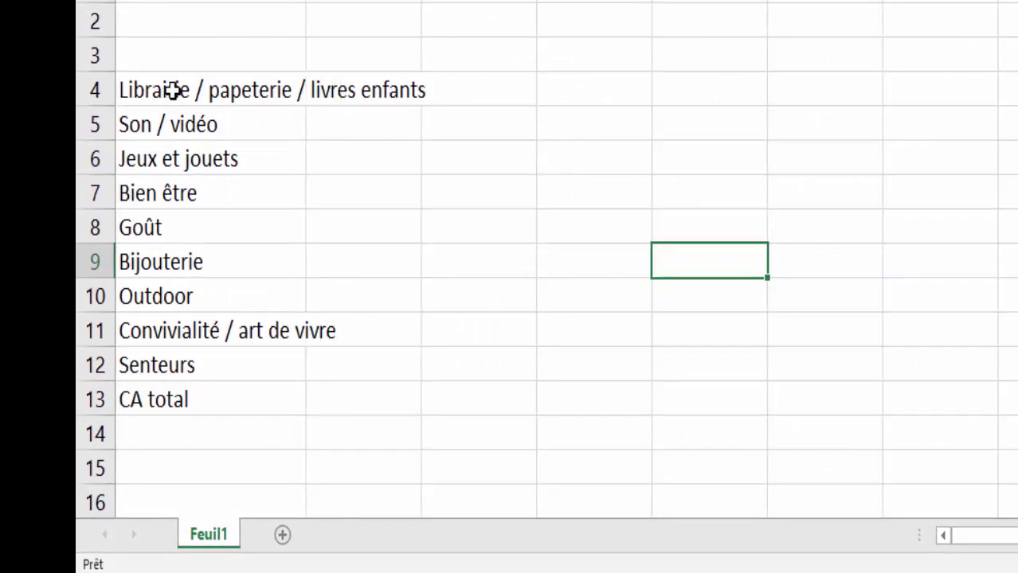
left_click_drag(173, 91, 163, 390)
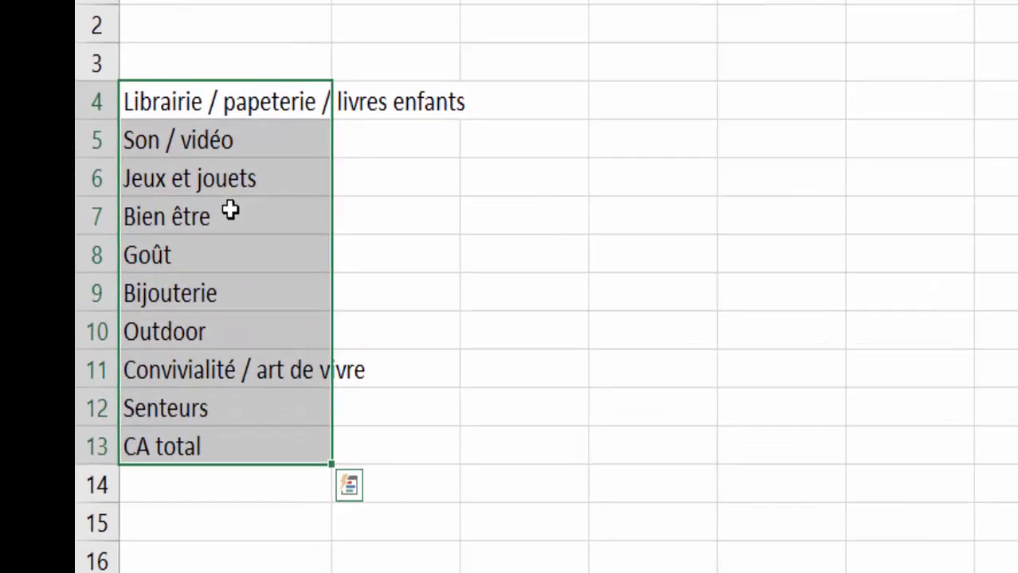
right_click(261, 255)
key("Escape")
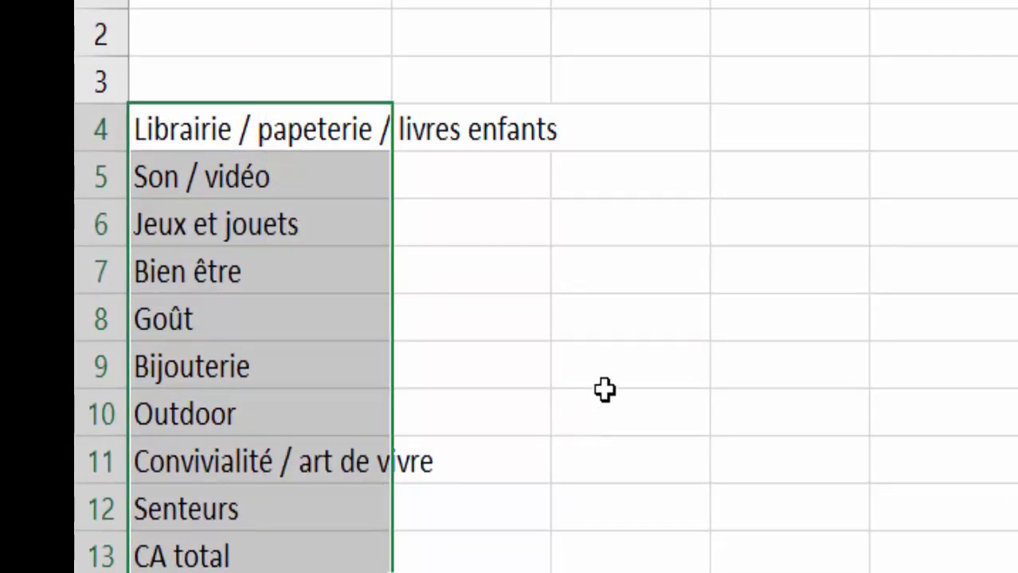
key("ctrl+1")
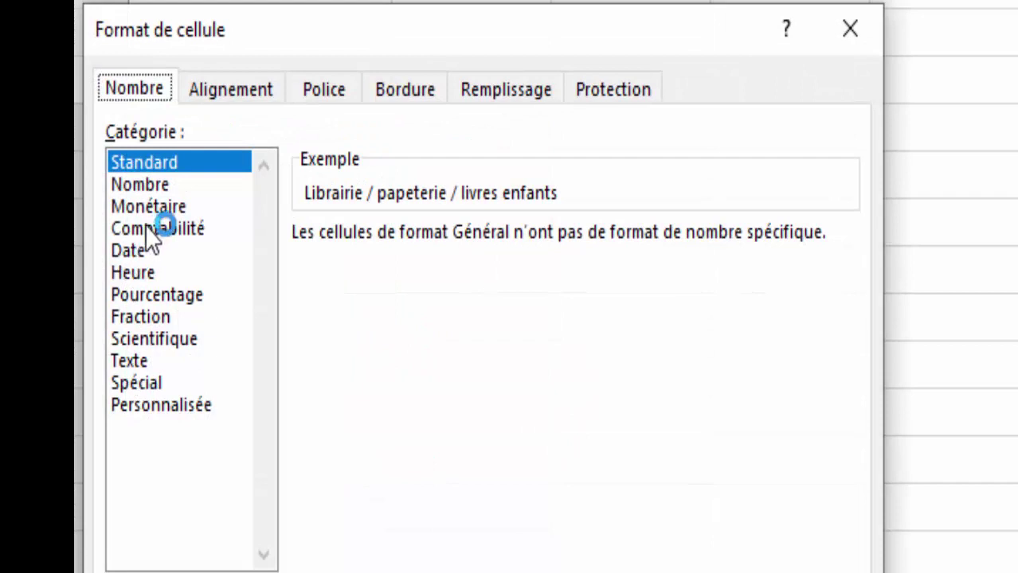
left_click(231, 91)
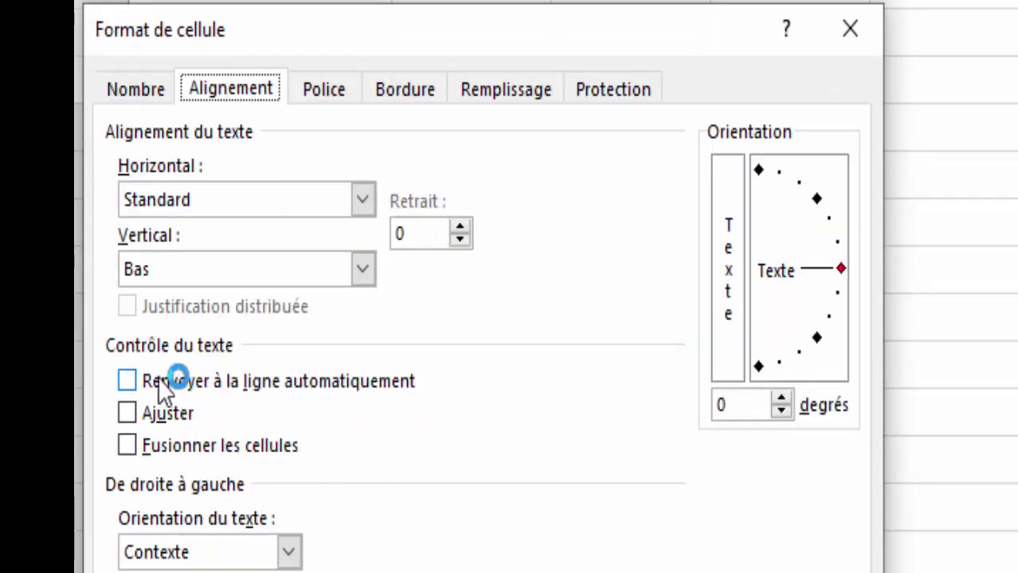
left_click(129, 381)
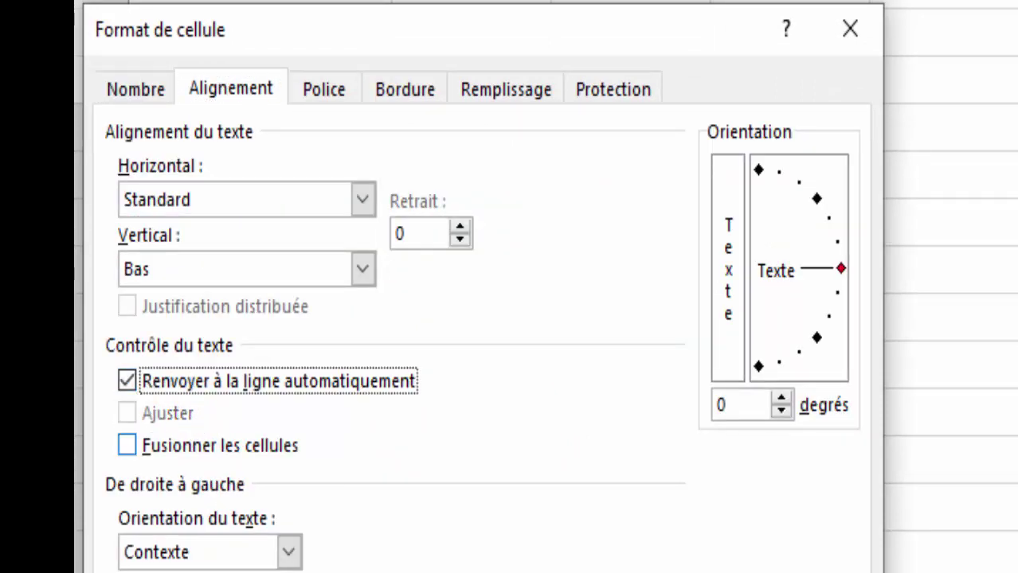
key("Return")
left_click(629, 516)
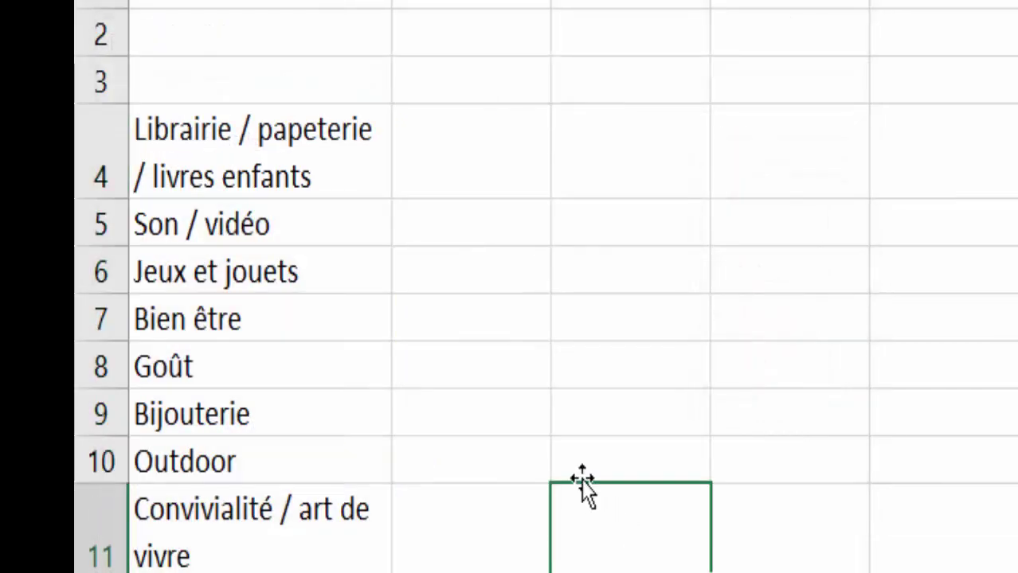
- Apply borders around every cell of the label range A4:A13
left_click_drag(239, 151, 239, 572)
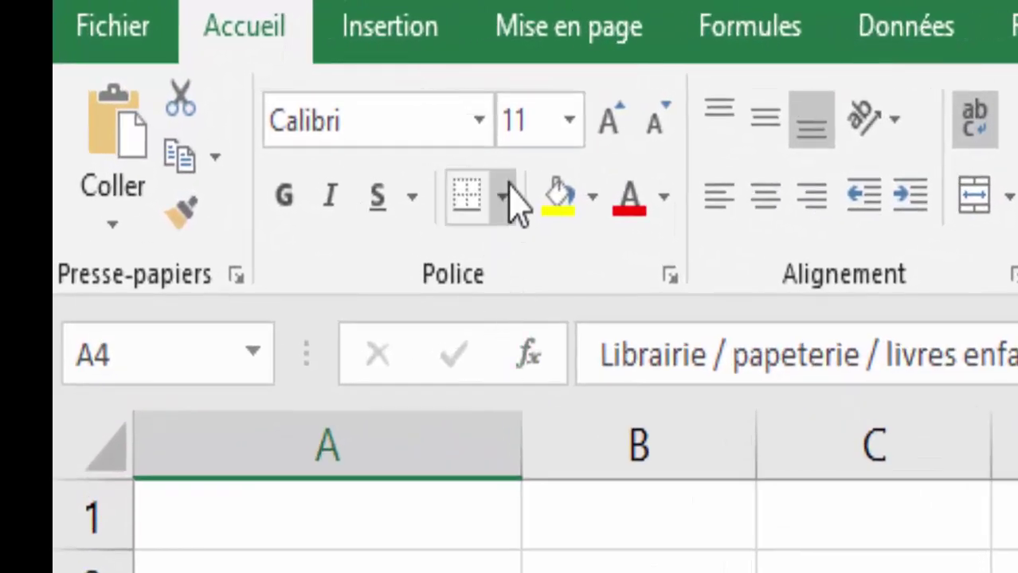
left_click(451, 182)
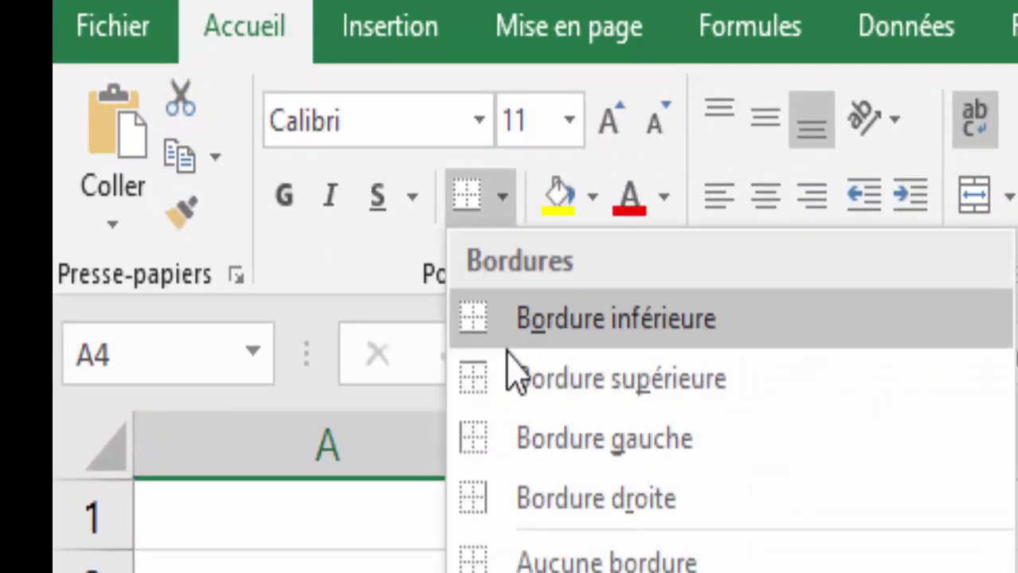
left_click(605, 572)
left_click(873, 572)
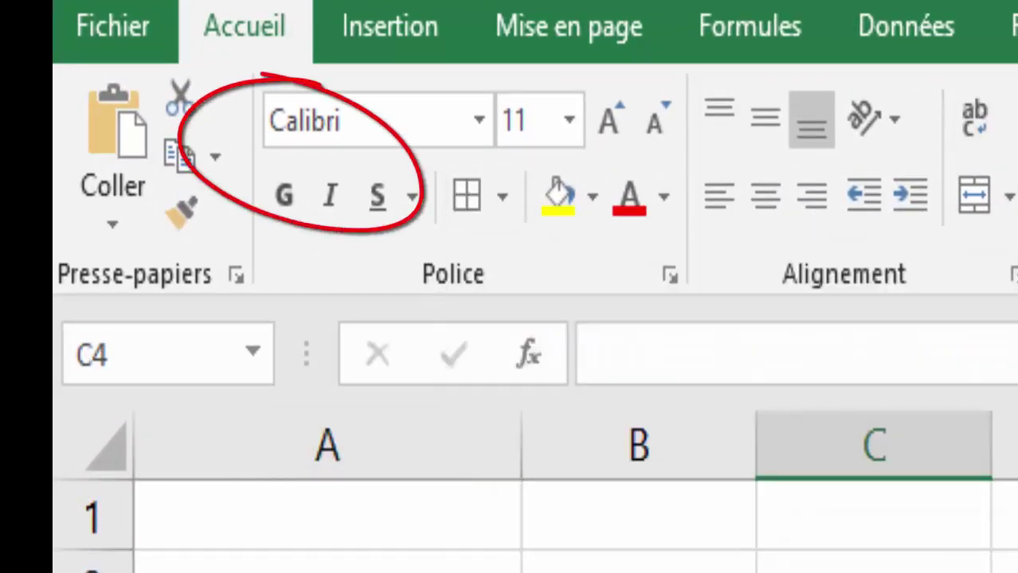
left_click(639, 572)
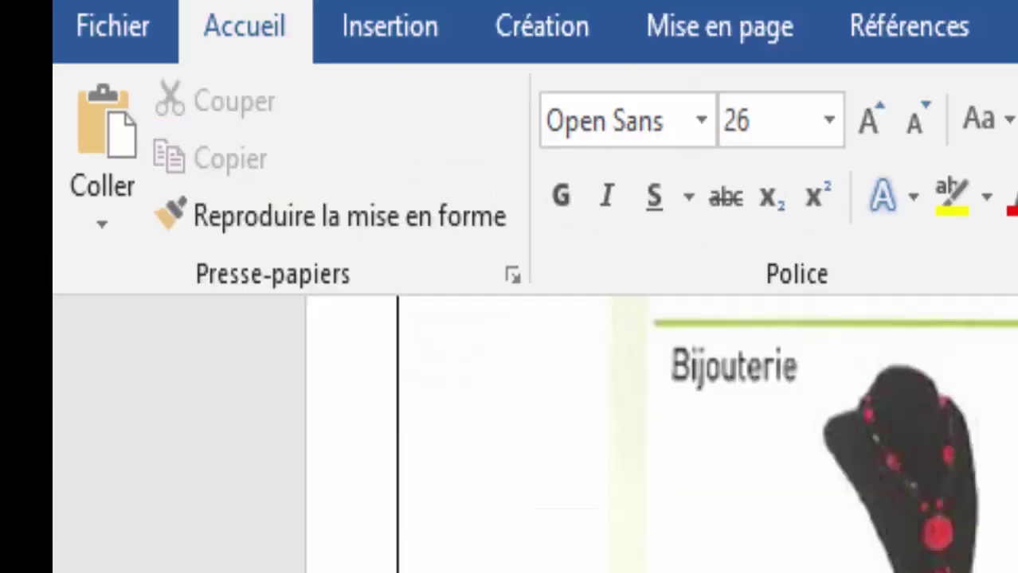
- In the Word case document, examine the October 20NN and 20NN-1 revenue table and the Objectifs table on page 6
scroll(836, 434, "down", 5)
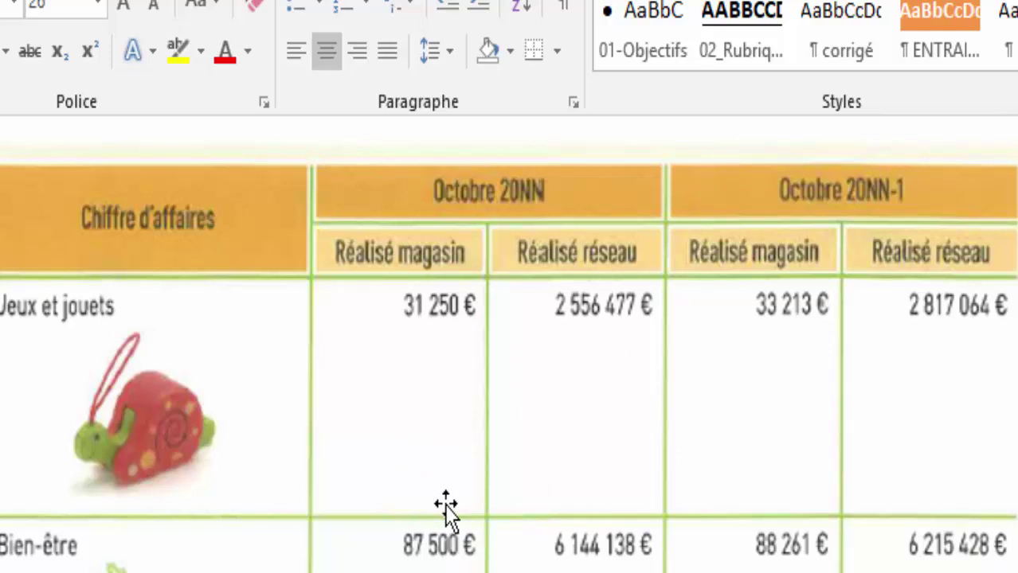
scroll(556, 534, "down", 3)
scroll(557, 557, "up", 5)
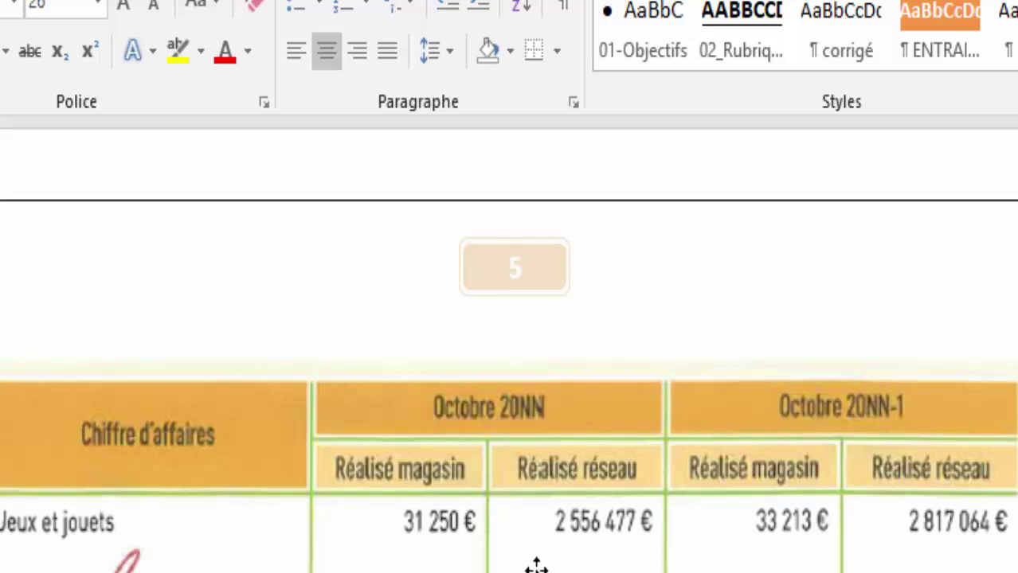
scroll(536, 565, "down", 15)
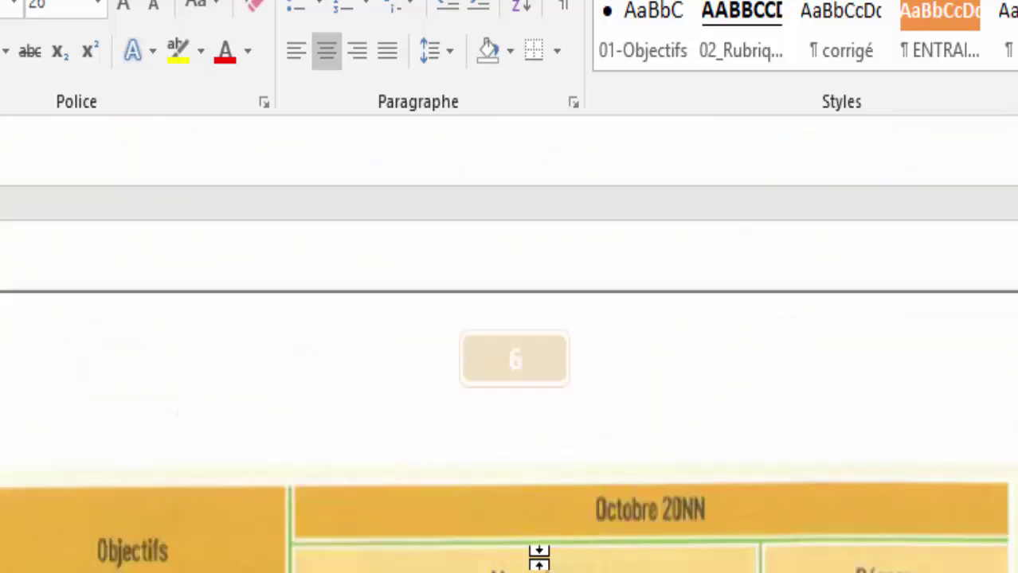
scroll(539, 557, "down", 3)
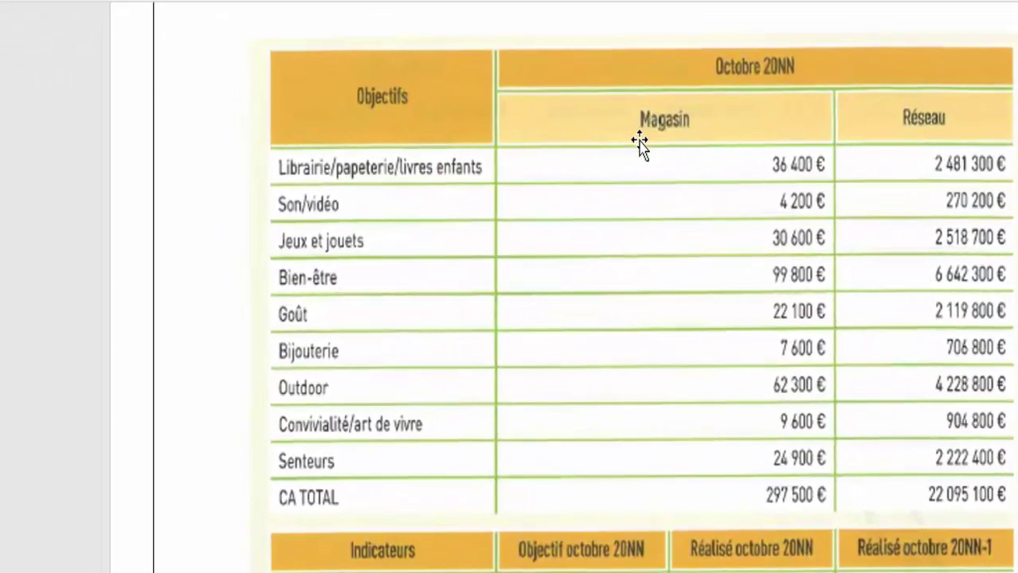
scroll(493, 191, "up", 3)
scroll(728, 217, "up", 1)
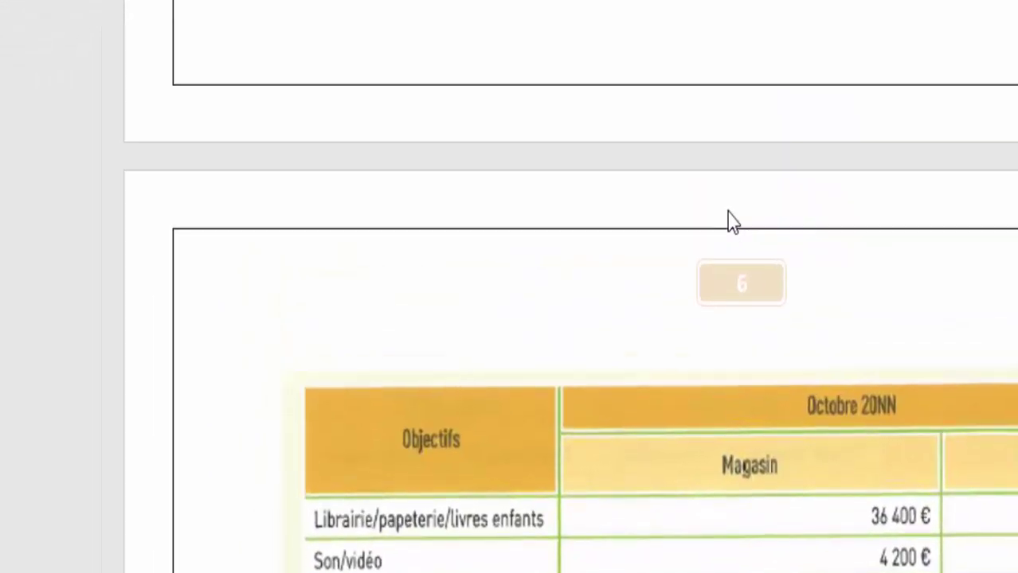
scroll(727, 216, "down", 4)
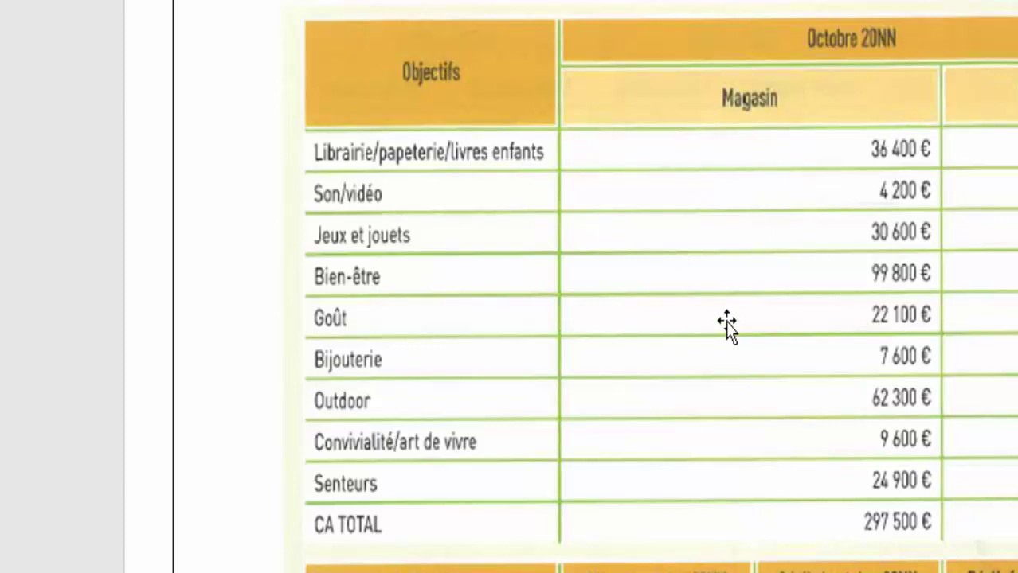
scroll(727, 322, "down", 3)
scroll(763, 213, "up", 8)
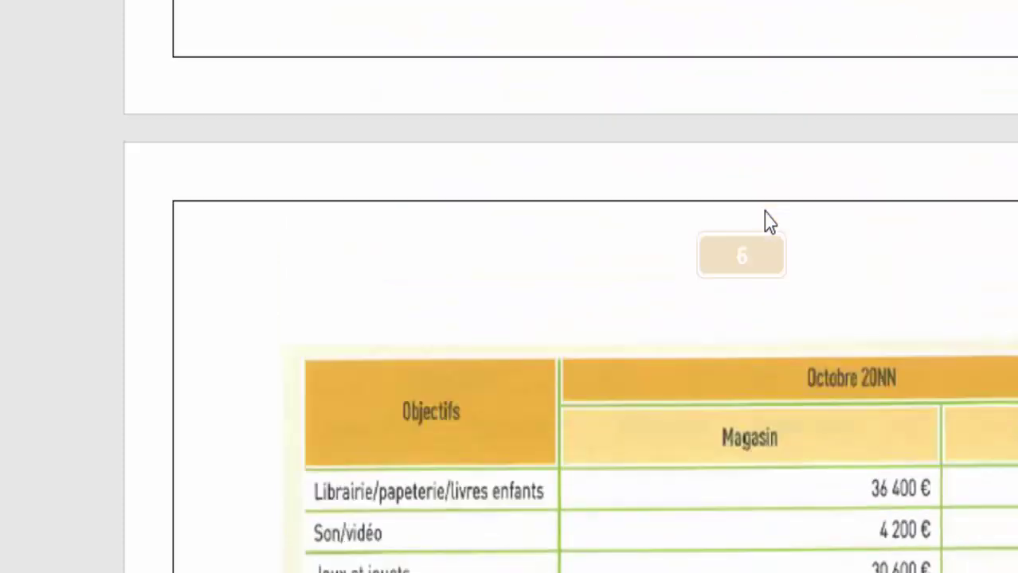
- Review the realised revenue of each product family down to CA TOTAL, and the Indicateurs table below the targets
scroll(762, 214, "up", 12)
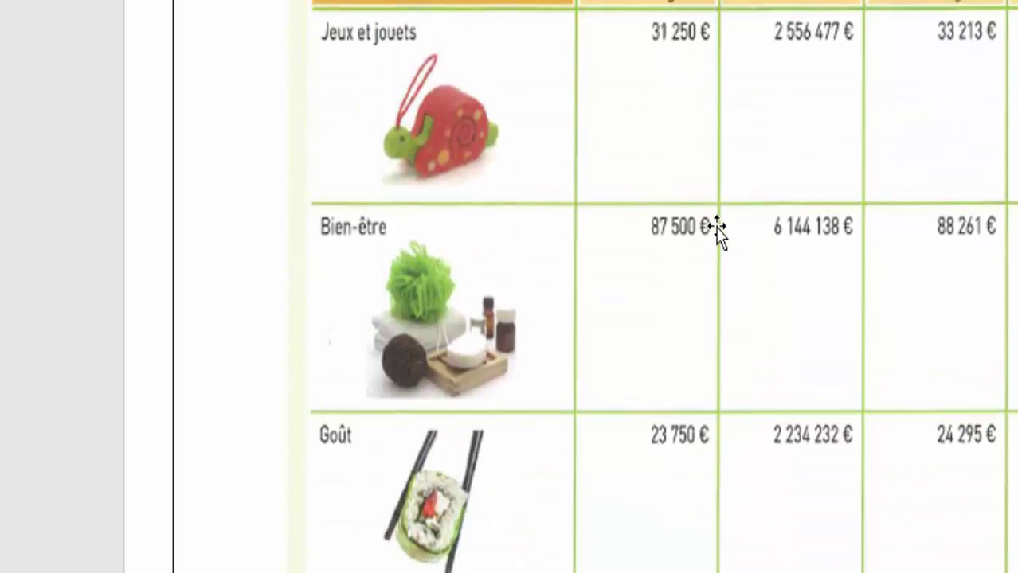
scroll(650, 329, "down", 4)
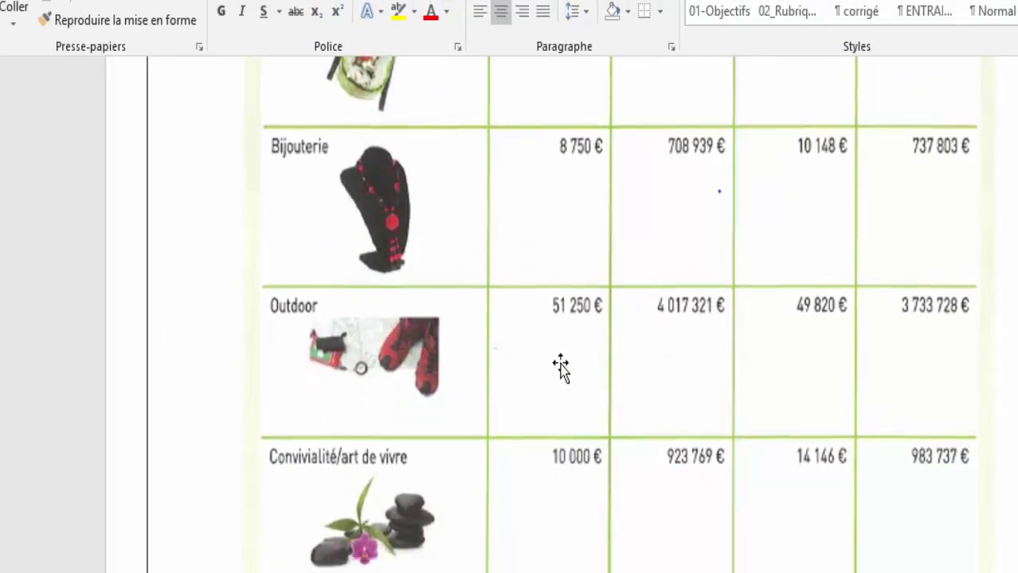
scroll(559, 367, "down", 4)
scroll(558, 363, "up", 1)
scroll(556, 368, "down", 1)
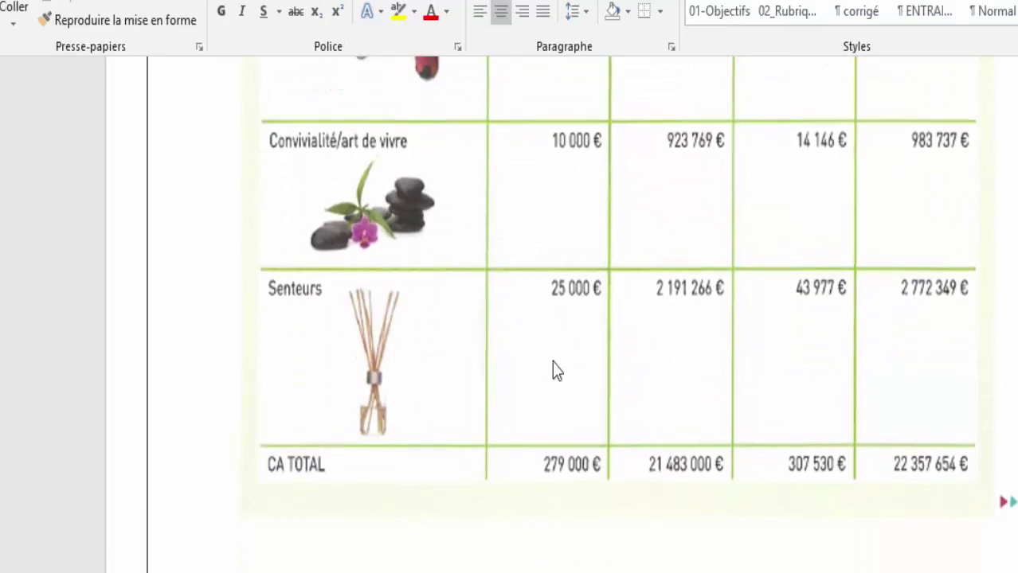
scroll(553, 367, "down", 15)
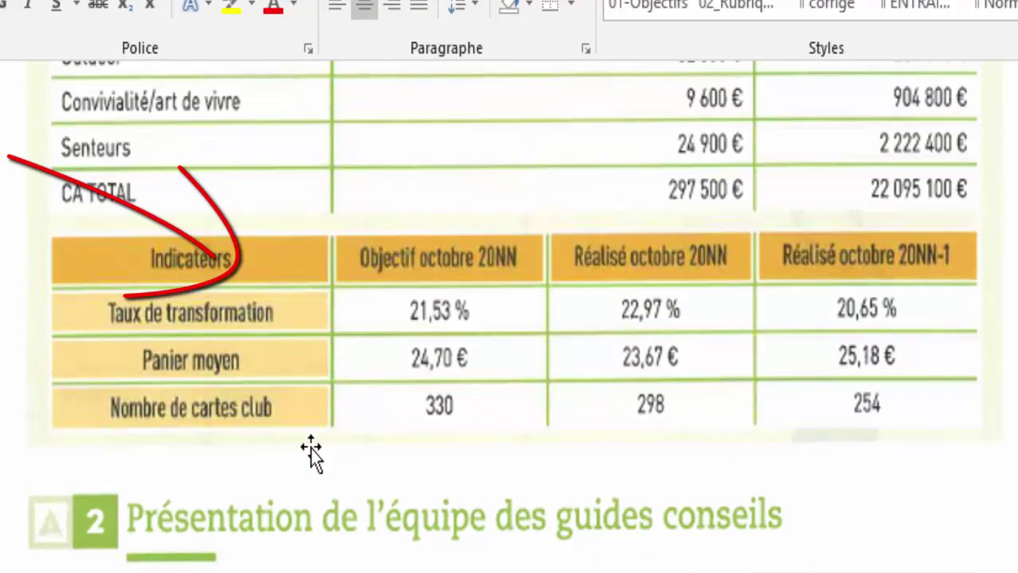
scroll(341, 374, "up", 5)
scroll(318, 540, "up", 10)
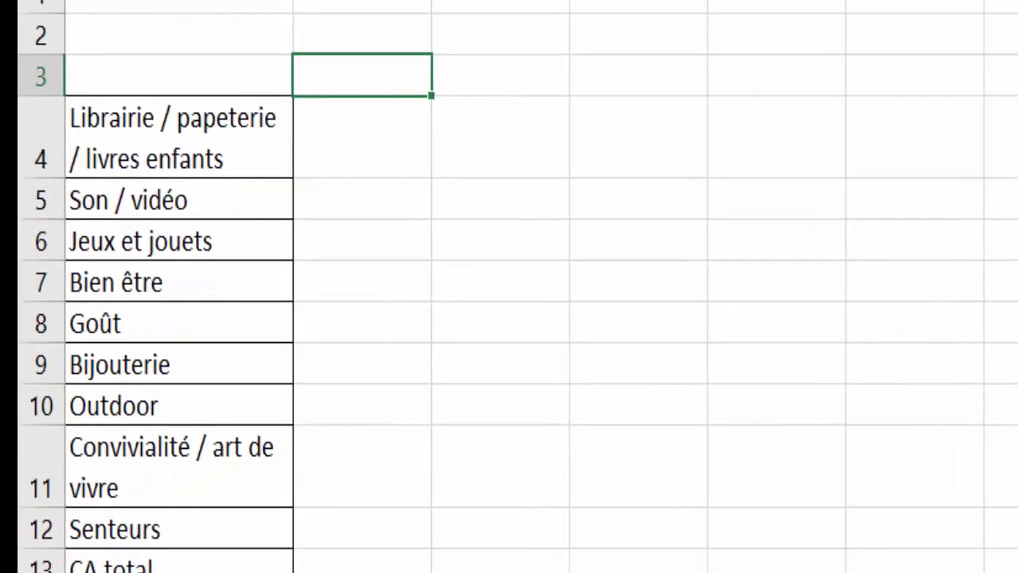
- Back in Excel, enter the header "Evolution 20NN /20NN-1" in cell B3 and widen column B
left_click(358, 148)
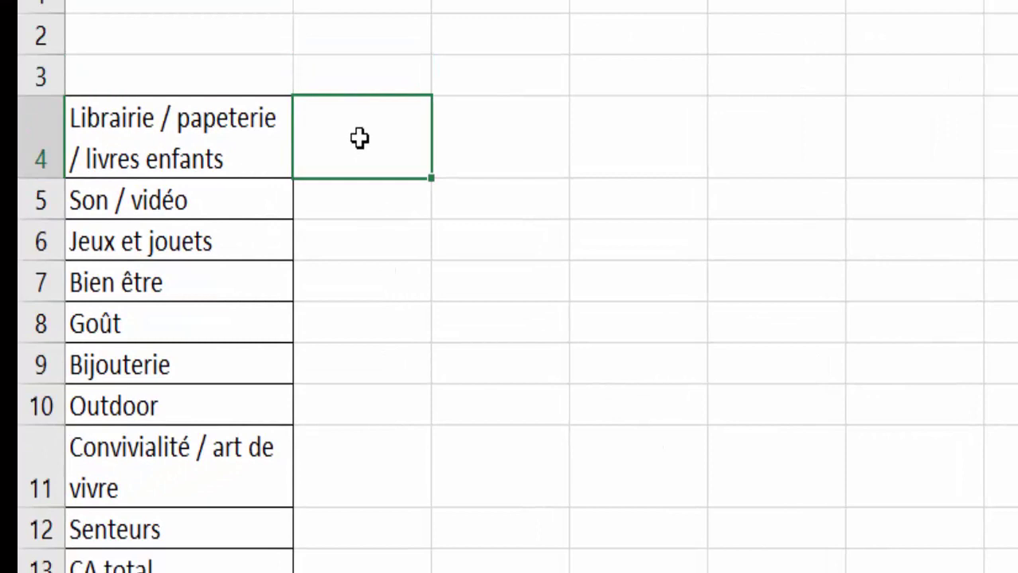
left_click(358, 81)
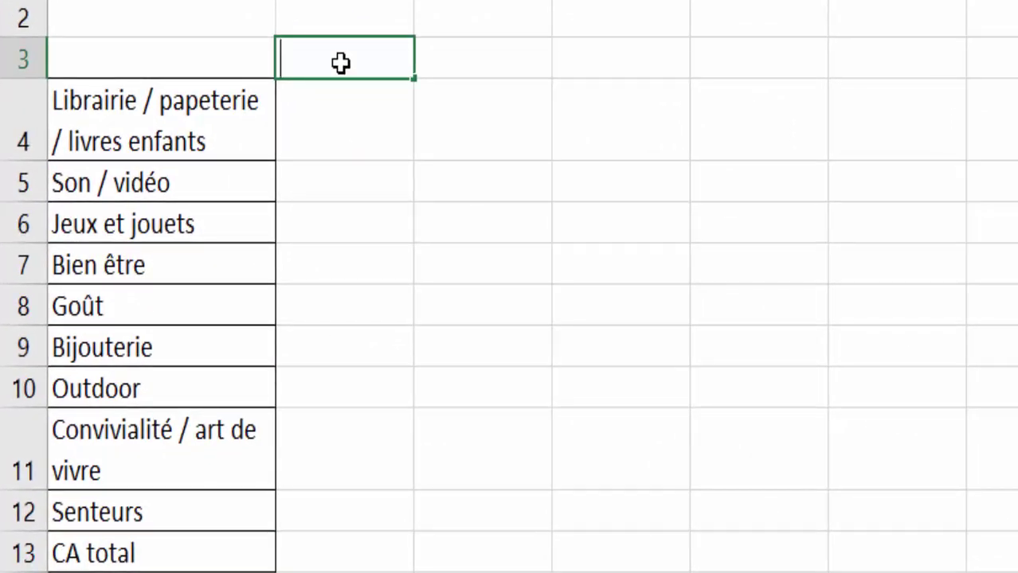
type("Evolution")
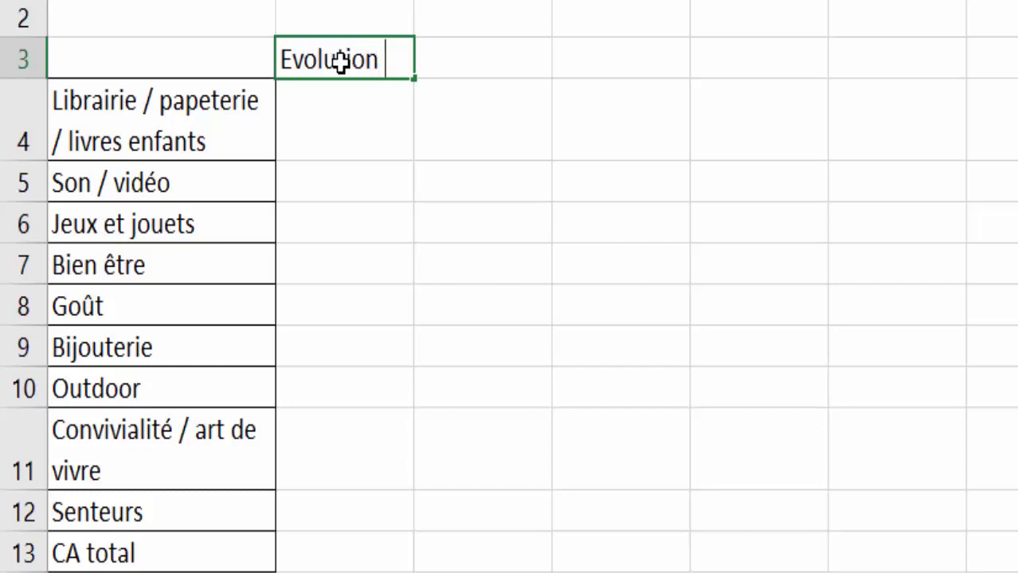
type(" 20NN")
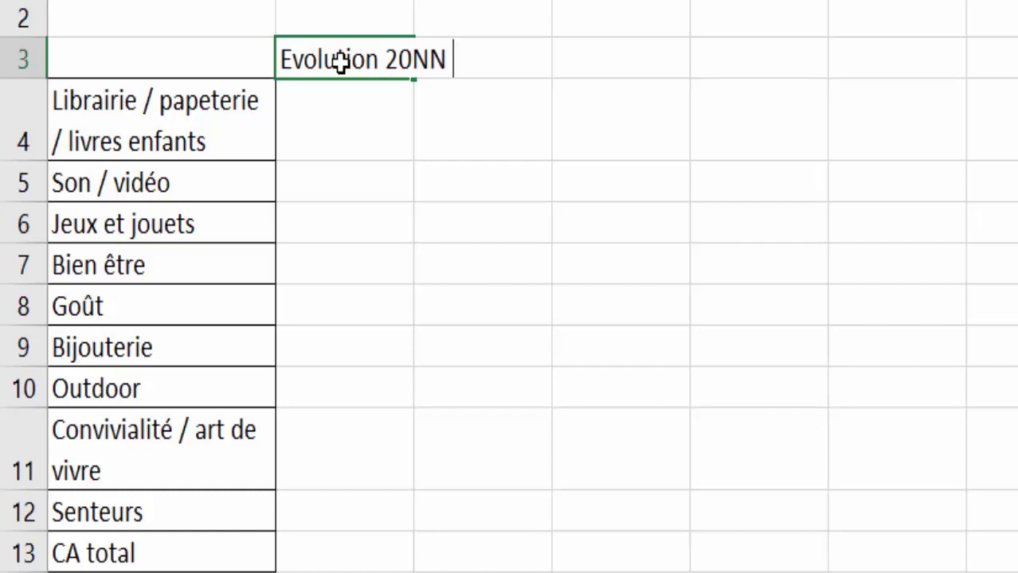
type(" /20")
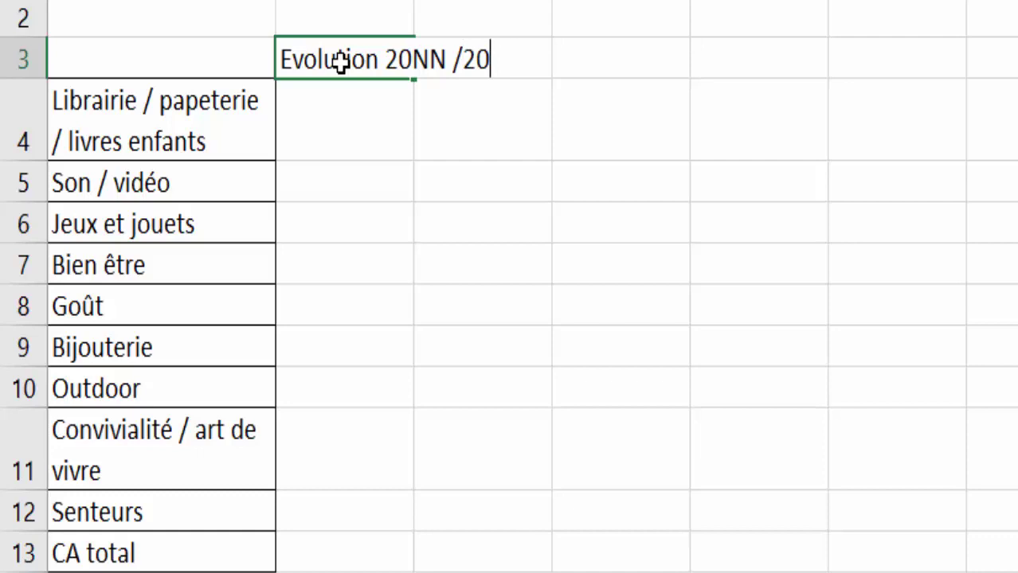
type("NN")
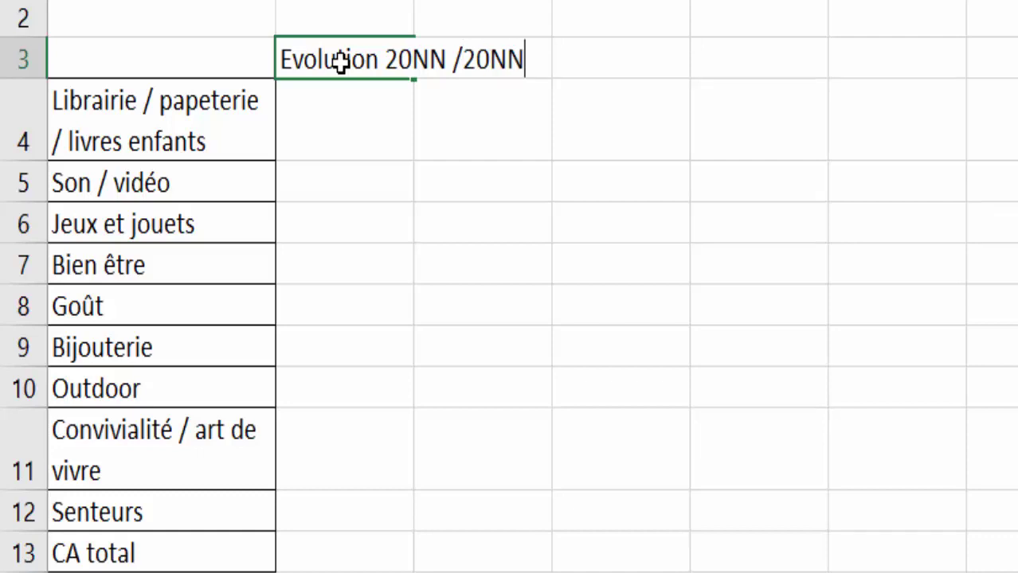
type("-1")
key("Return")
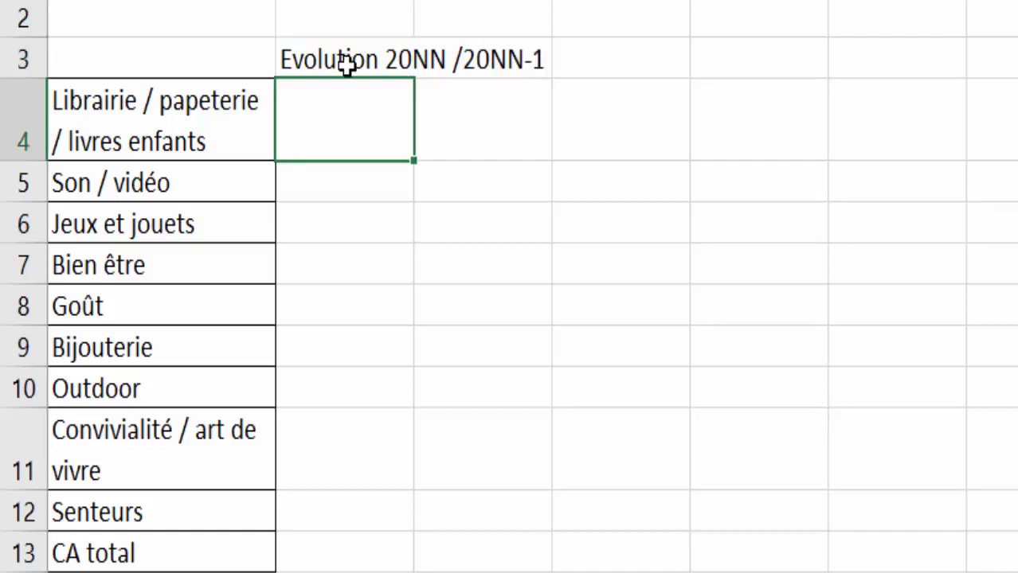
left_click_drag(430, 143, 485, 263)
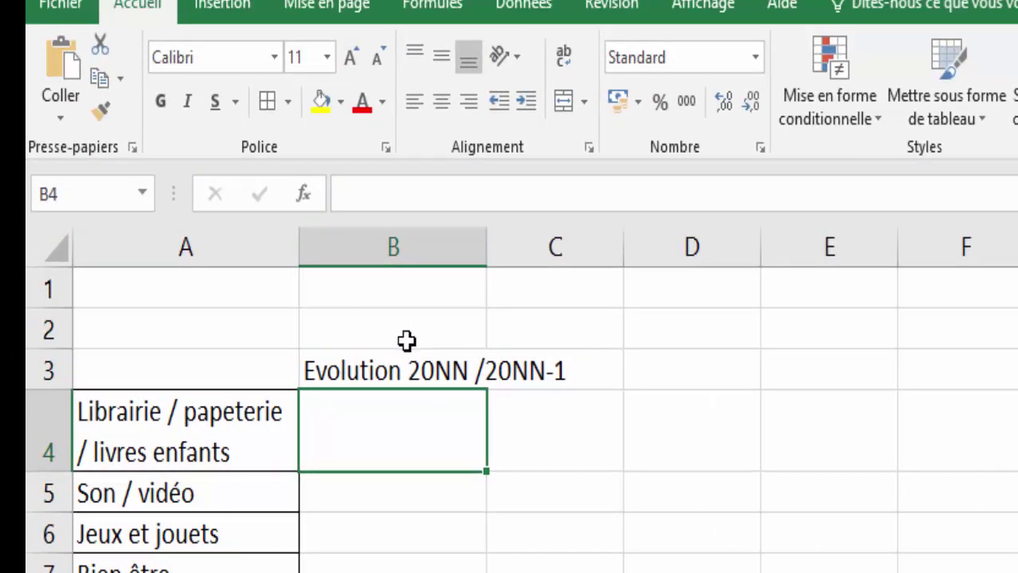
left_click(542, 371)
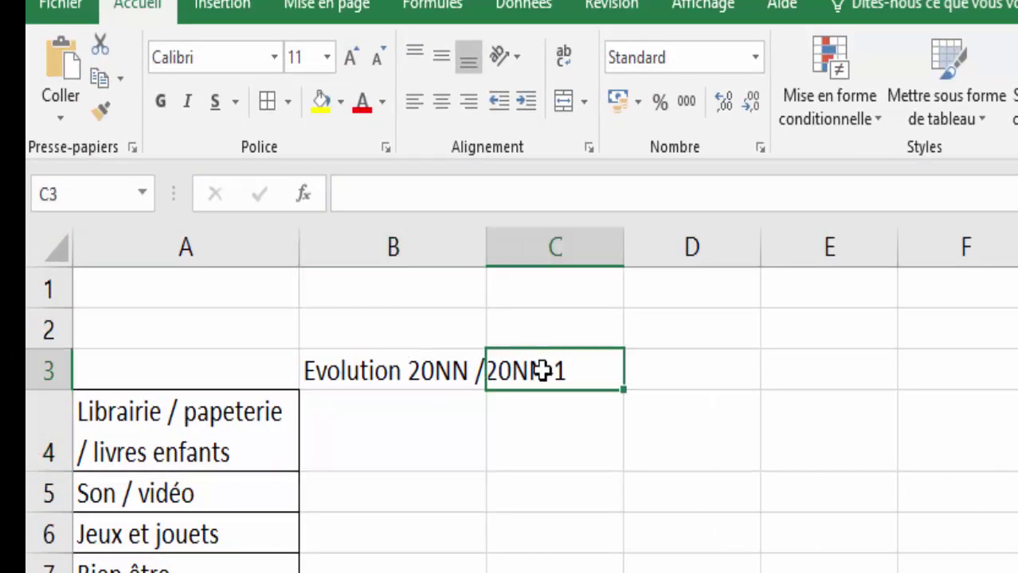
- Enter the header "Taux de réalisation 20NN" in cell C3
type("Tau")
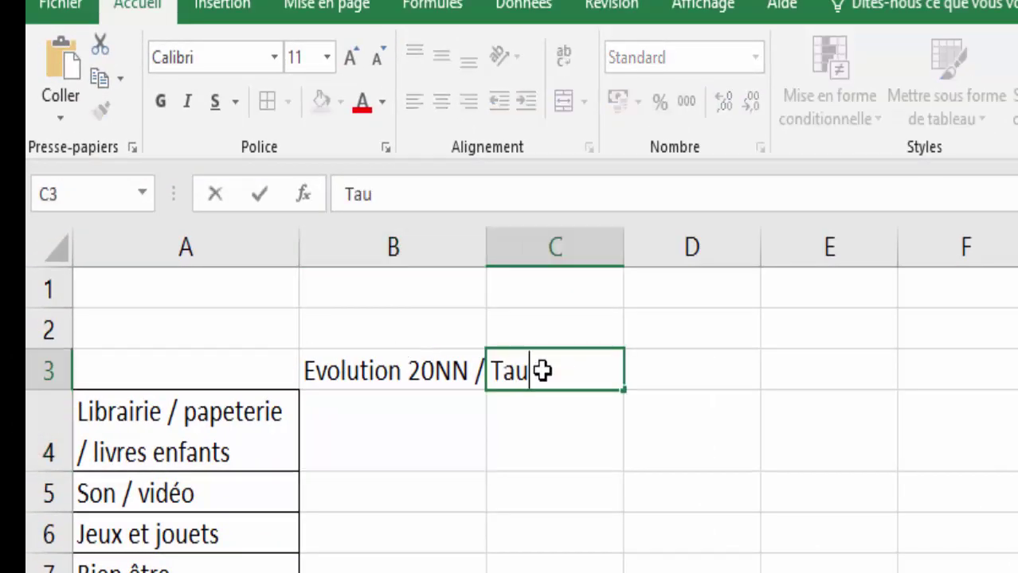
type("x de réalisation")
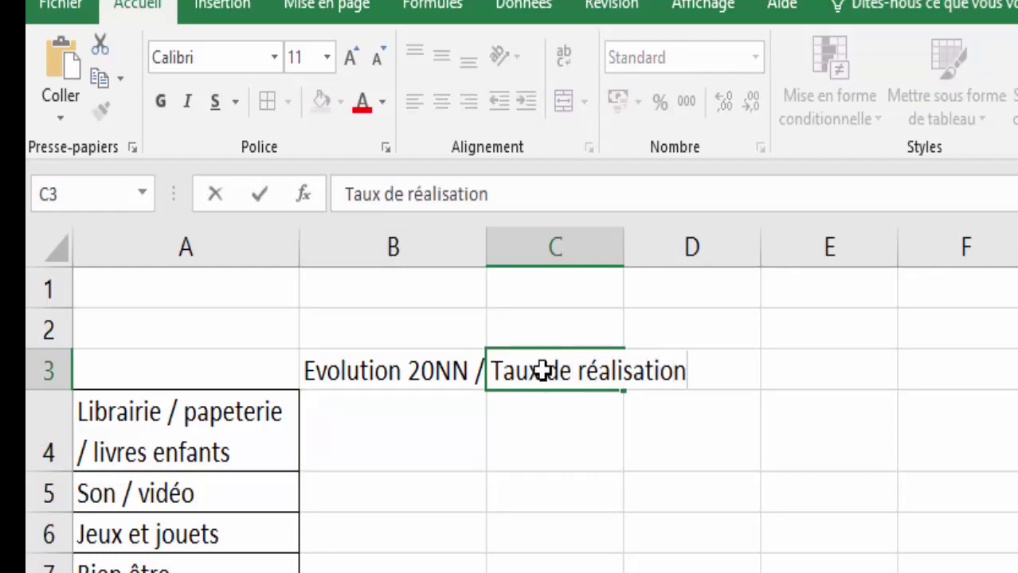
type(" 200")
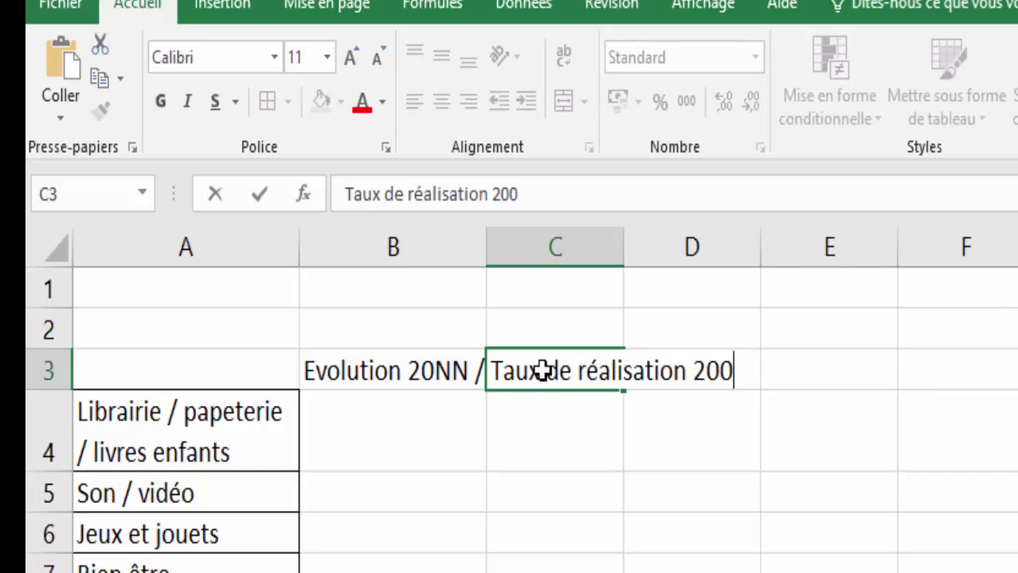
type("N")
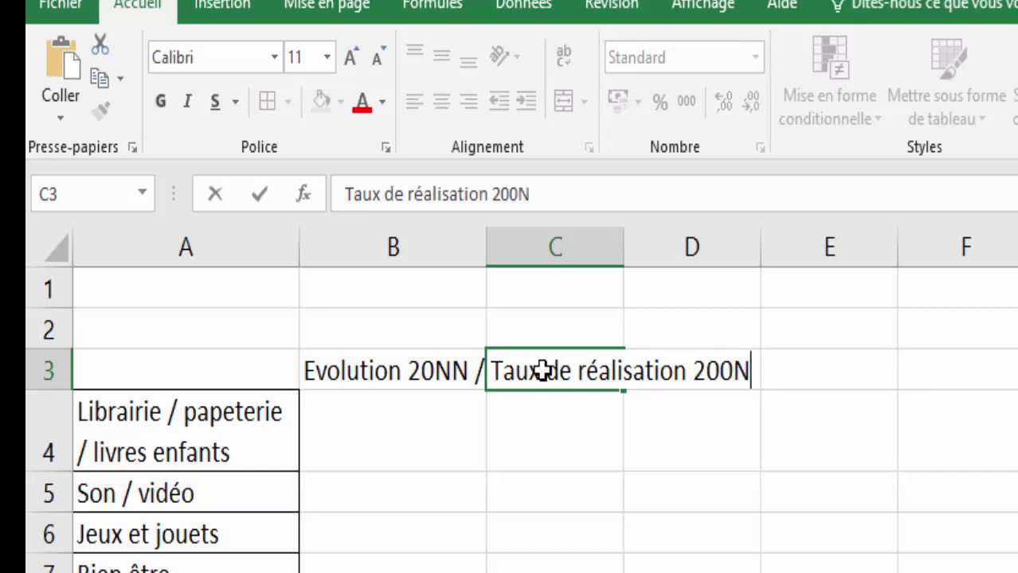
key("BackSpace")
key("BackSpace")
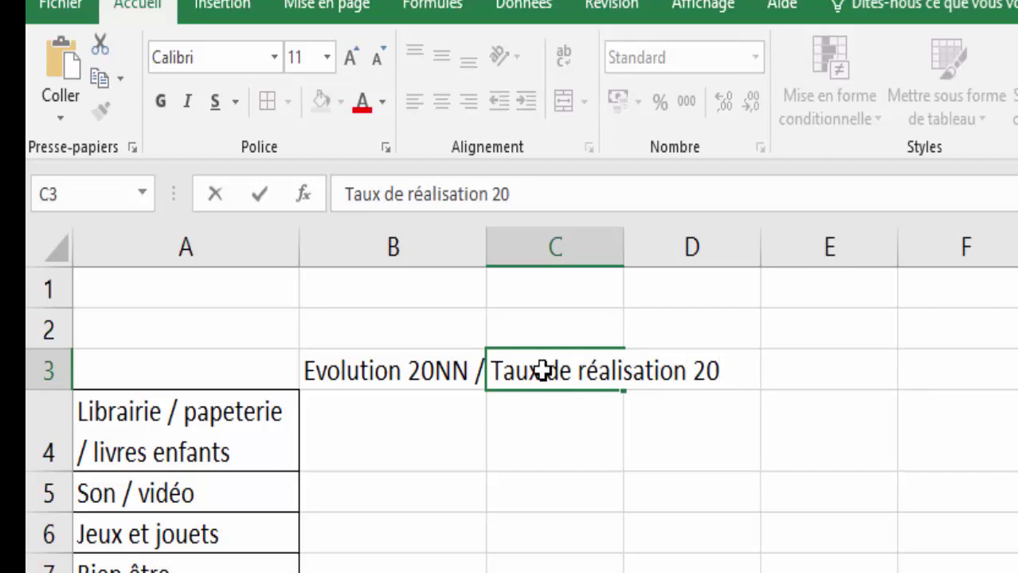
type("NN")
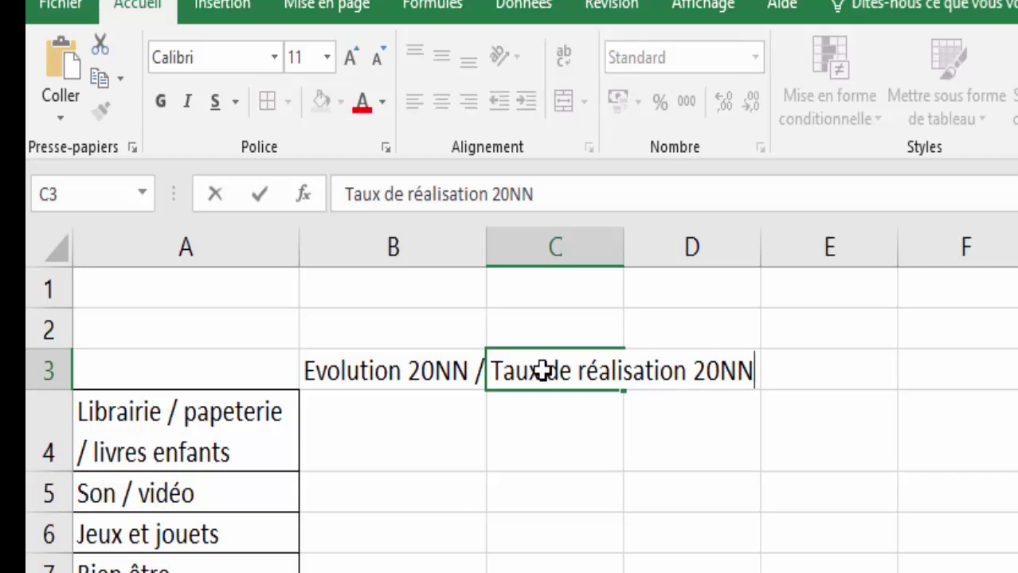
key("Tab")
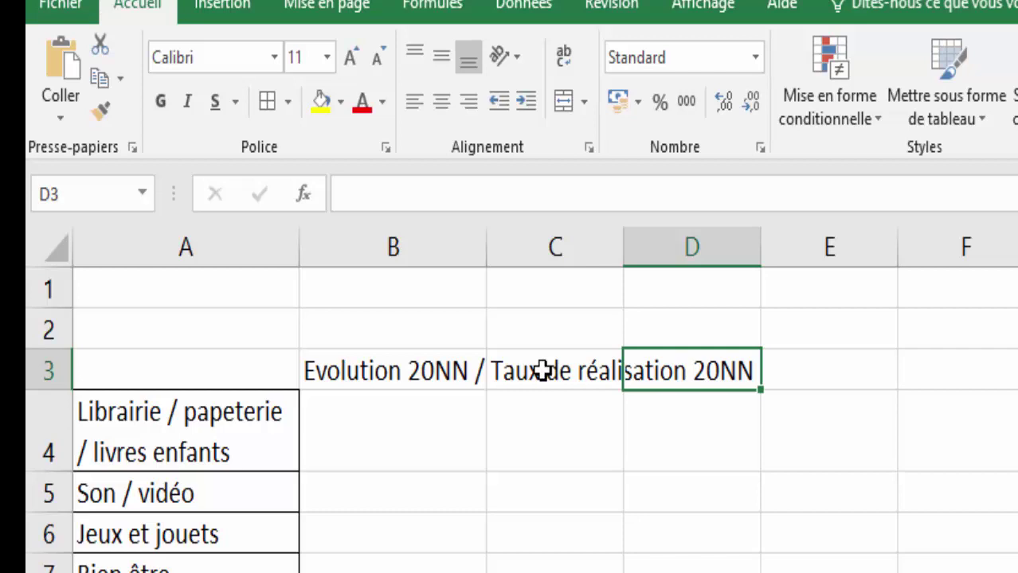
- Enter the header "Contribution 20NN" in cell D3 and slightly widen columns C and D
type("Contro")
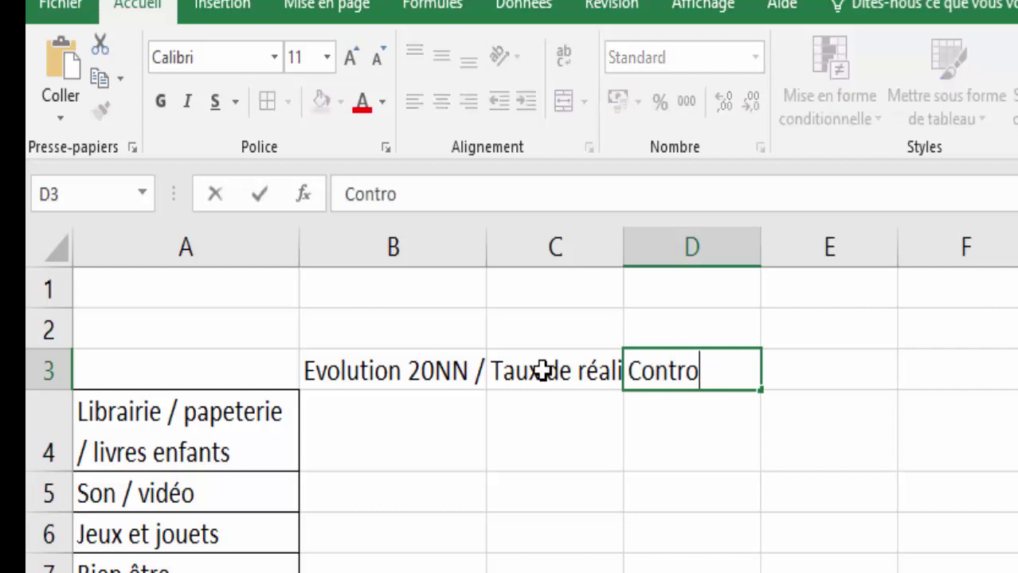
key("BackSpace")
type("ibution")
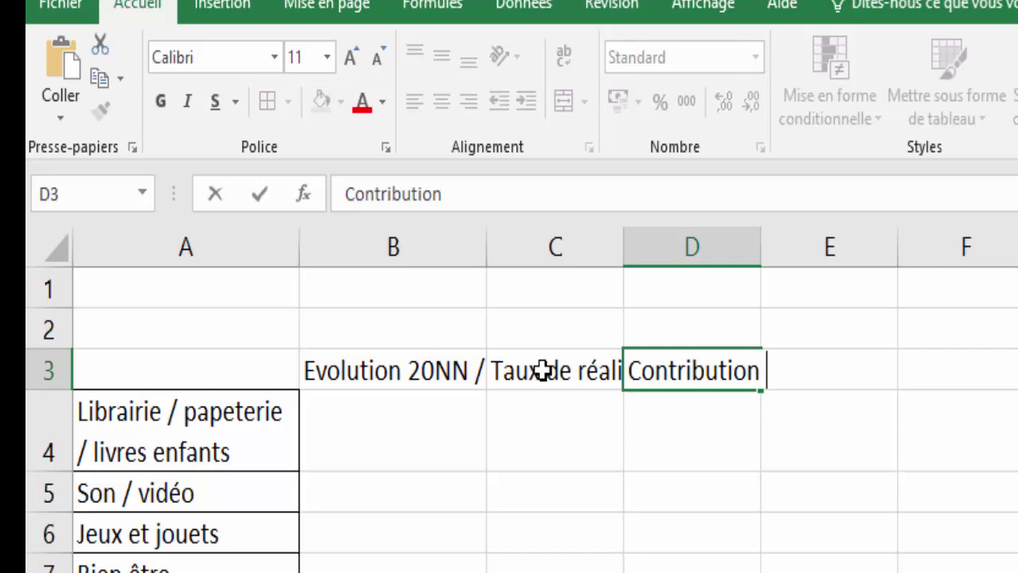
type("20NN")
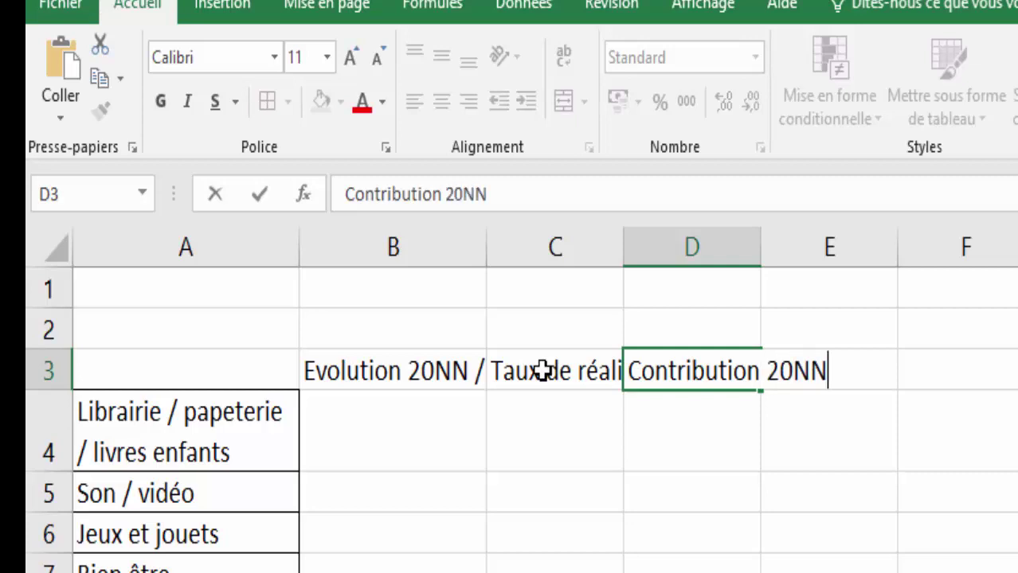
key("Return")
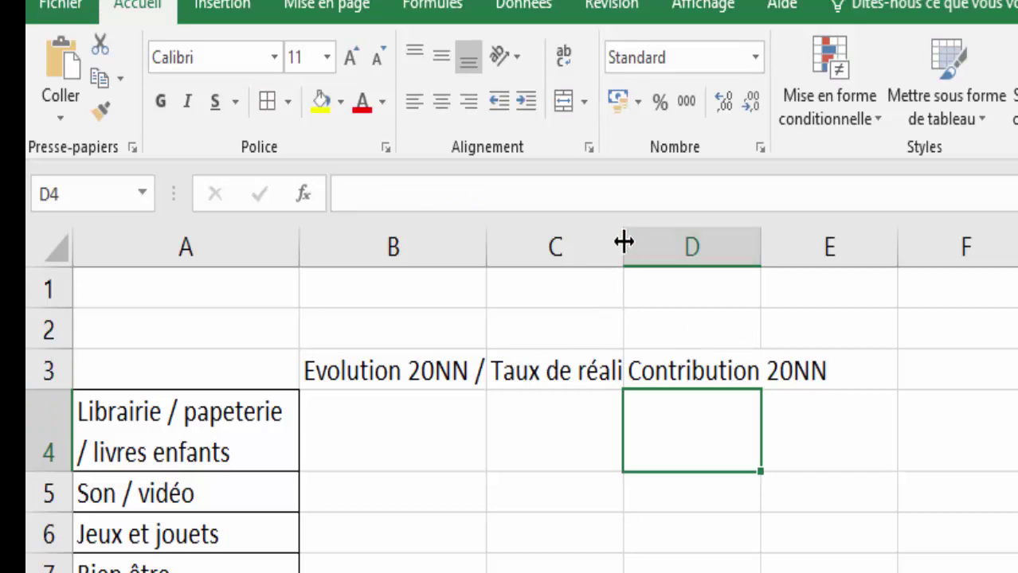
left_click_drag(622, 240, 645, 241)
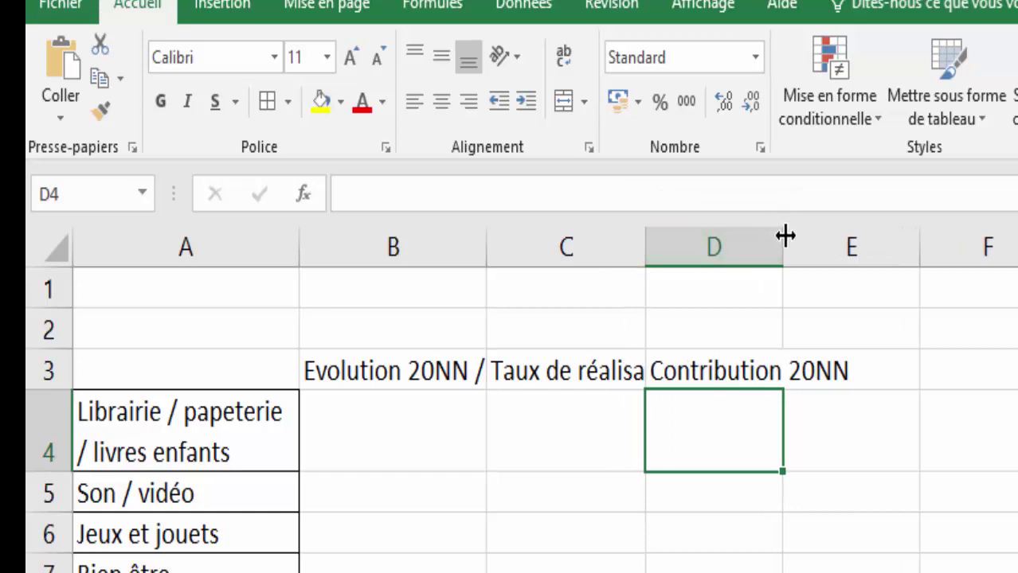
left_click_drag(782, 231, 795, 238)
- Turn on text wrapping for the header cells B3:D3
left_click_drag(475, 372, 803, 368)
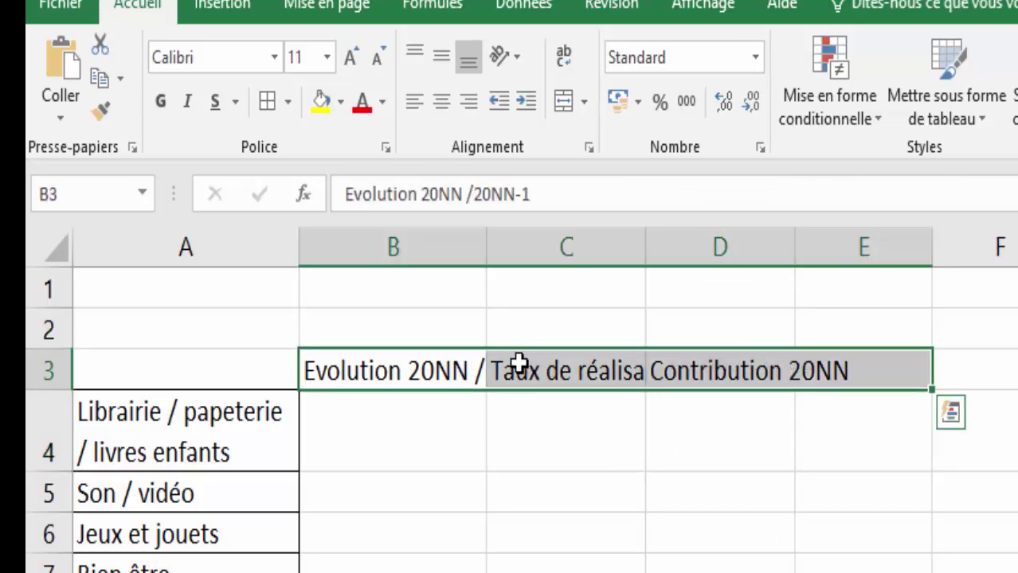
right_click(458, 372)
key("Escape")
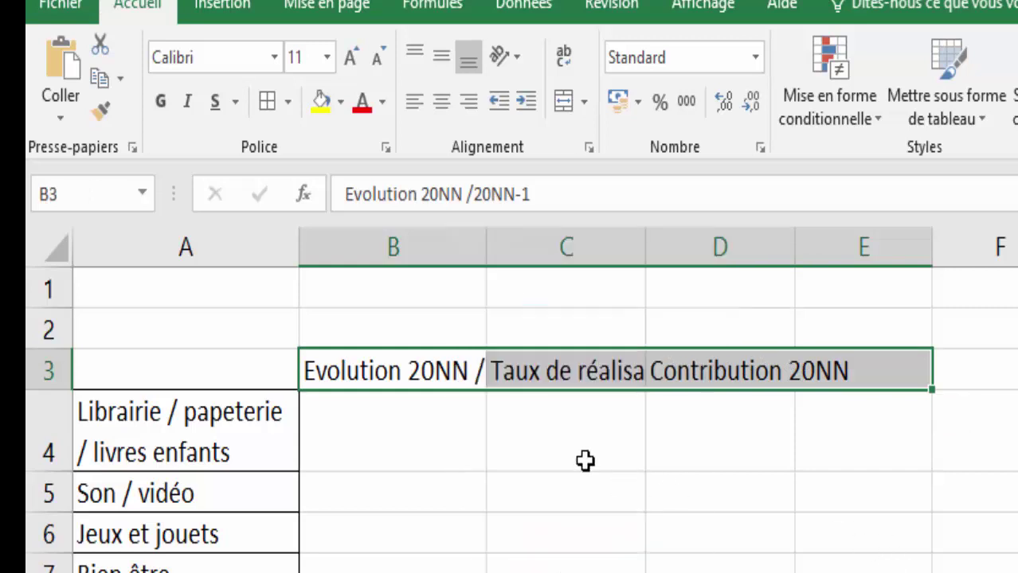
left_click_drag(466, 364, 689, 371)
right_click(689, 372)
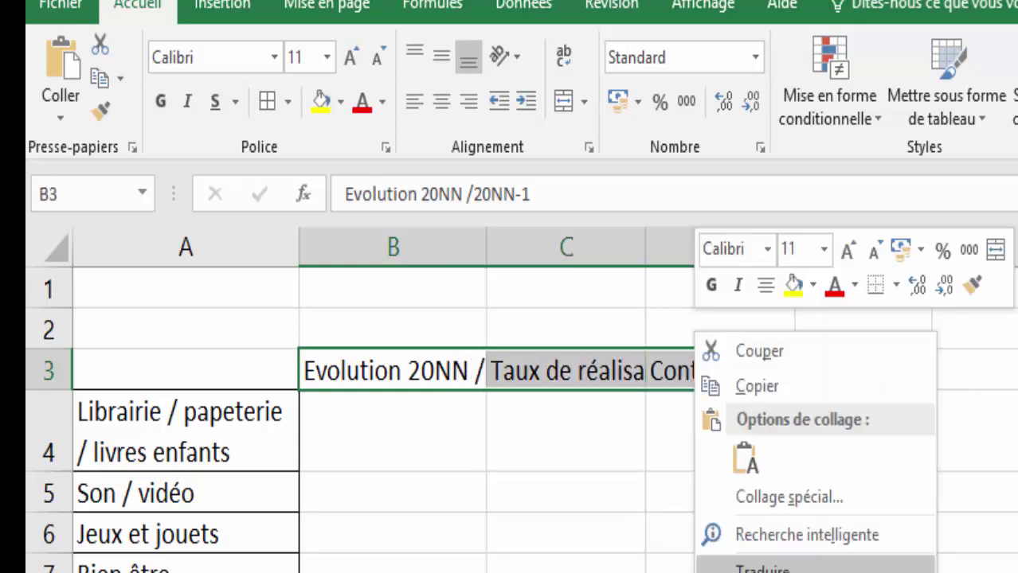
left_click(765, 572)
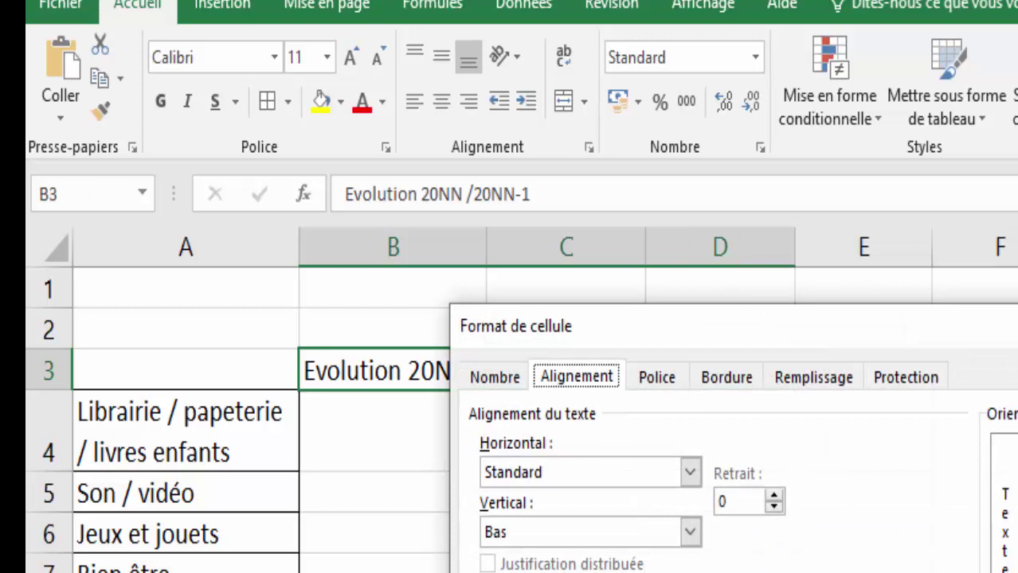
left_click(487, 572)
left_click(1011, 572)
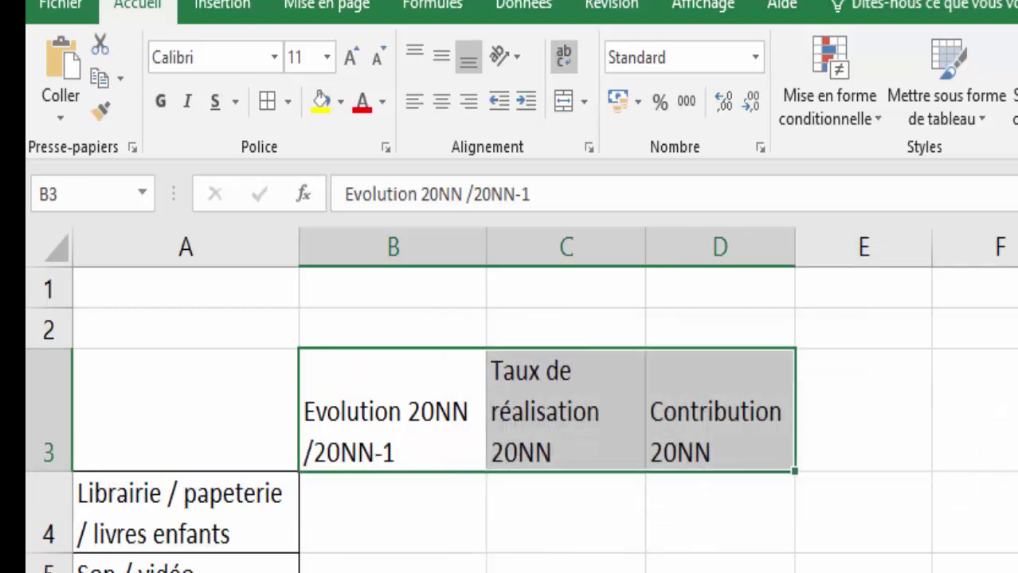
left_click(852, 572)
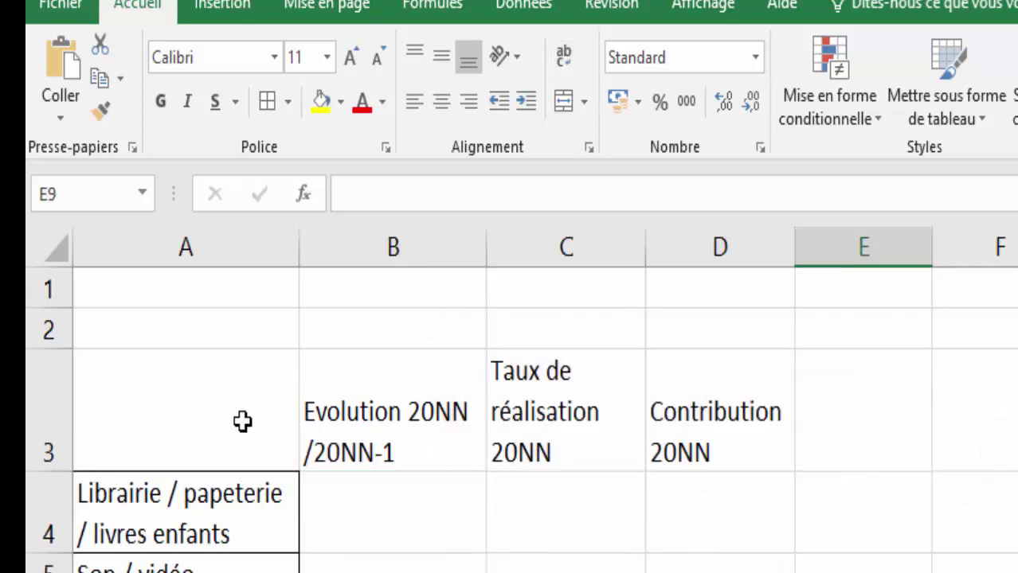
- Enter the heading "Magasin" in cell B2 and merge and centre it across B2:D2
left_click(348, 333)
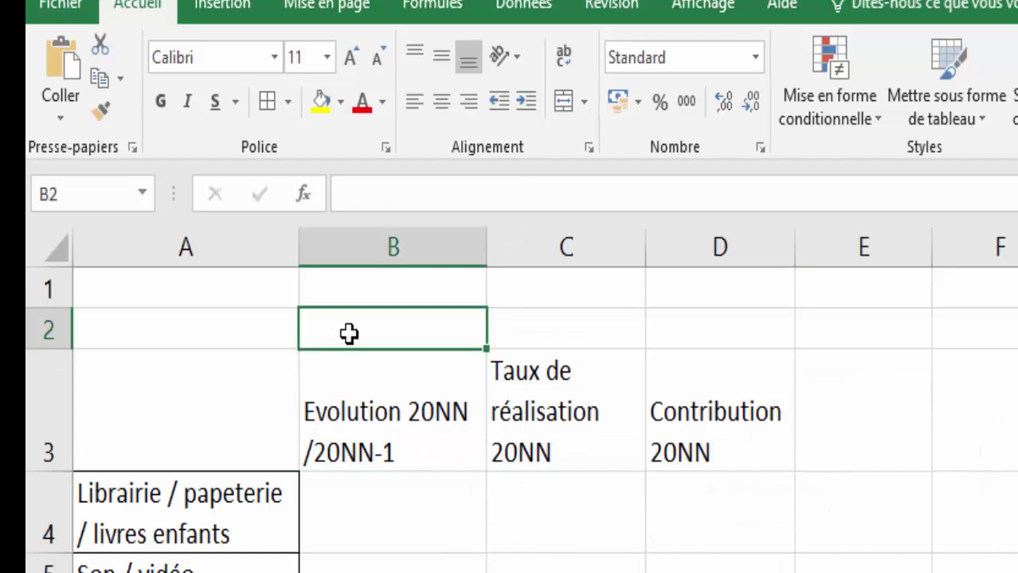
type("Ma")
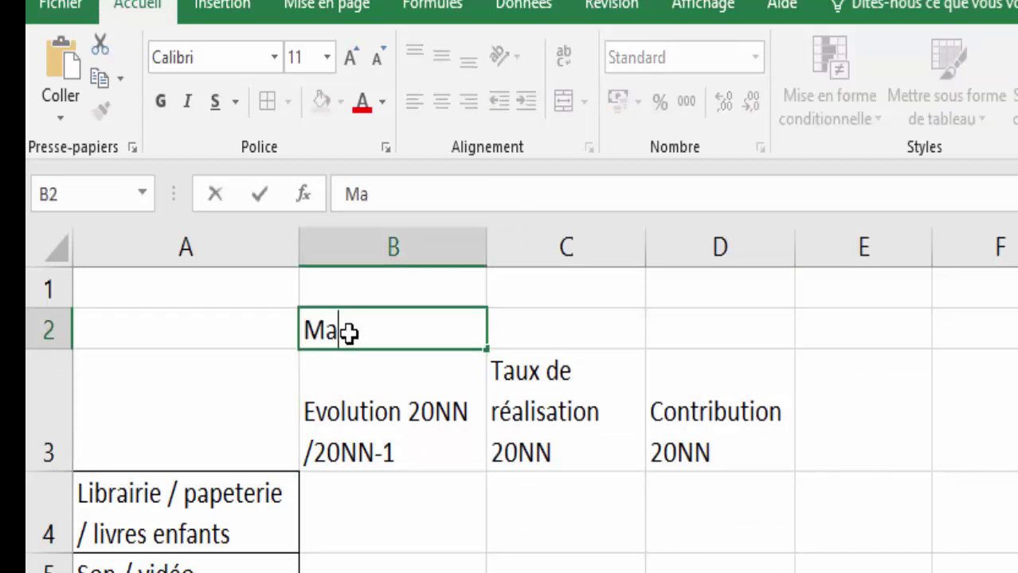
type("gasin")
key("Return")
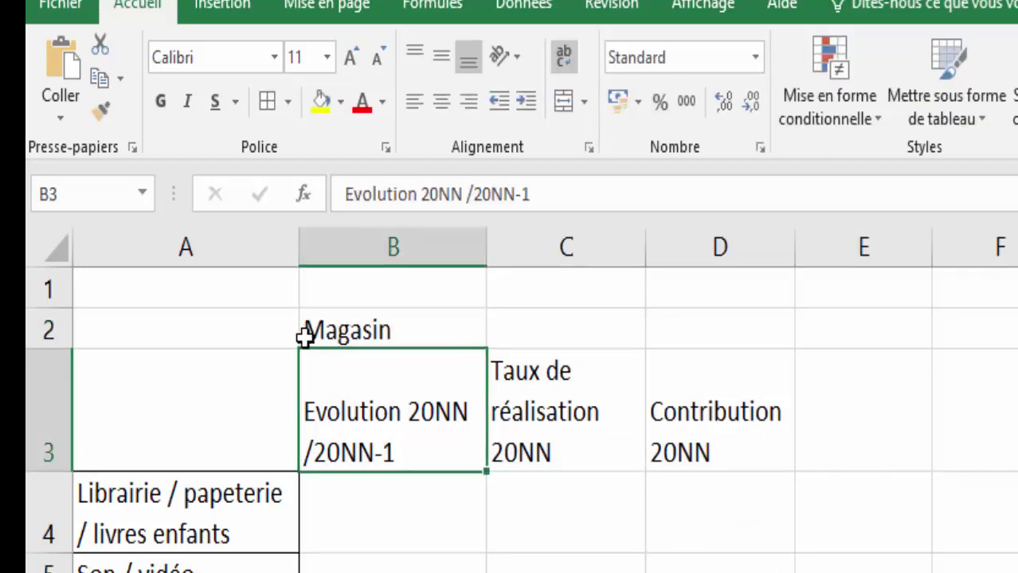
left_click_drag(387, 322, 685, 327)
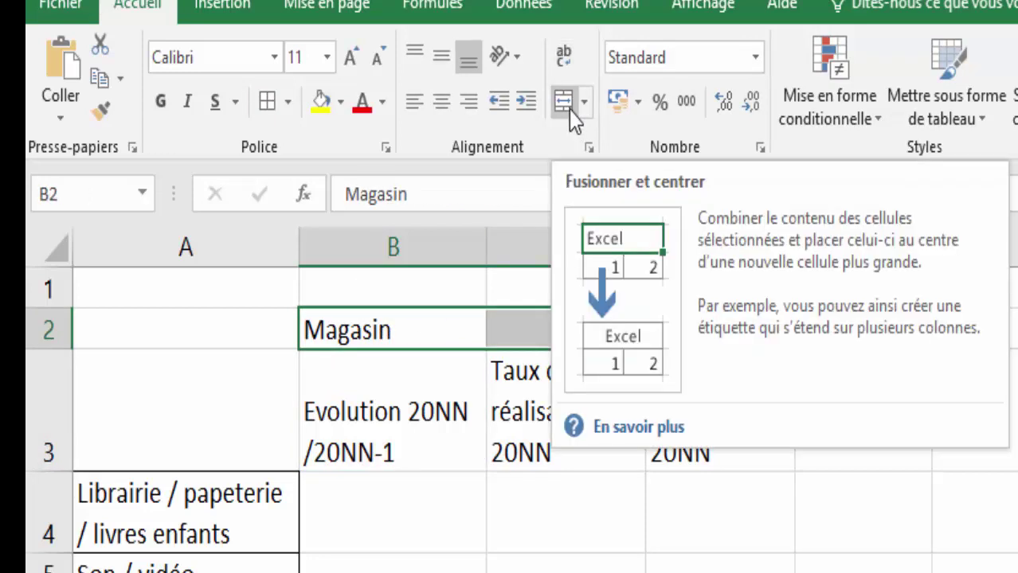
left_click(571, 118)
left_click(566, 572)
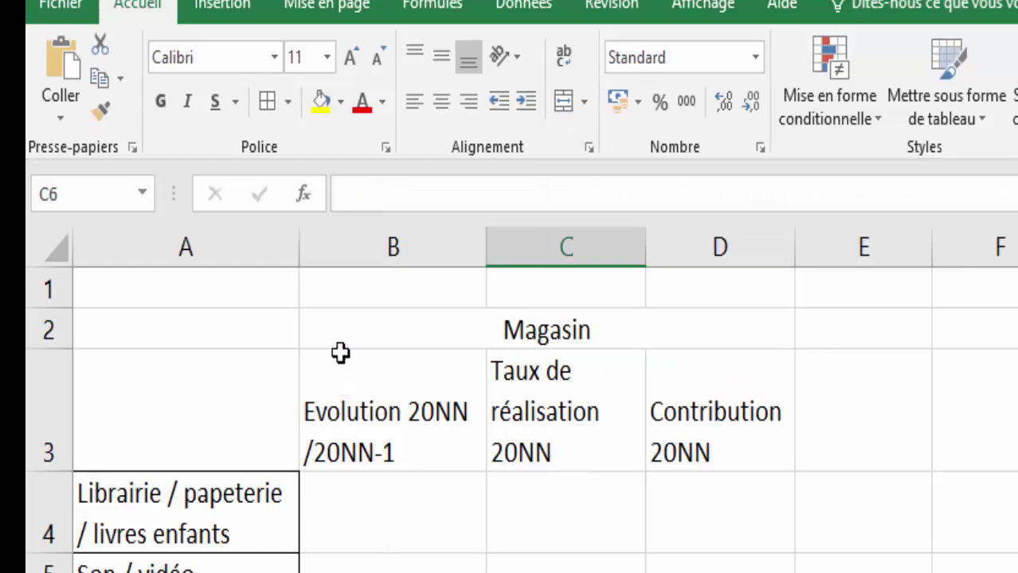
- Apply borders around every cell of the table, from A2 down to the last label row and across to column D
left_click_drag(253, 327, 407, 502)
left_click_drag(406, 567, 406, 572)
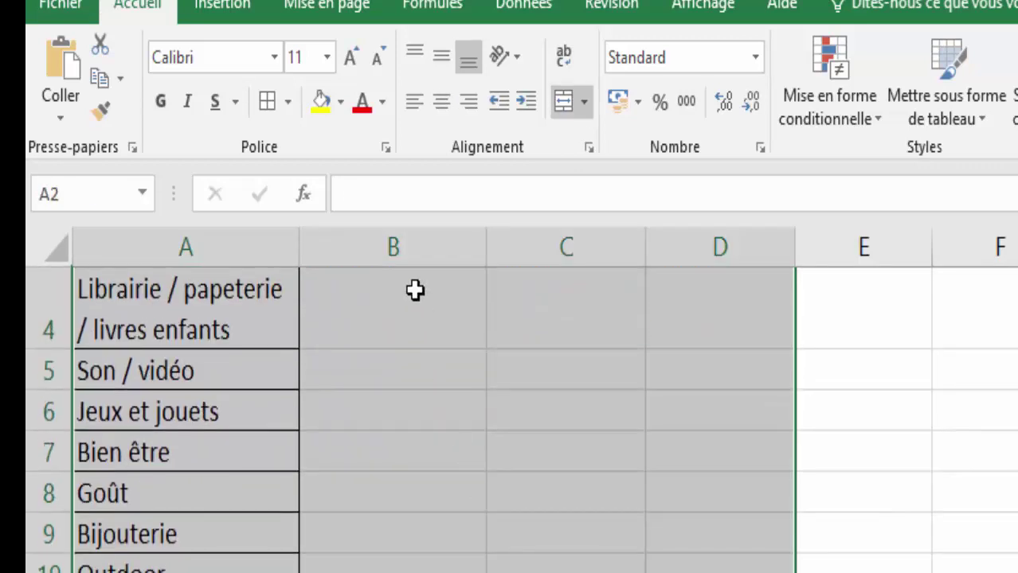
left_click(273, 109)
scroll(843, 385, "up", 1)
left_click(921, 500)
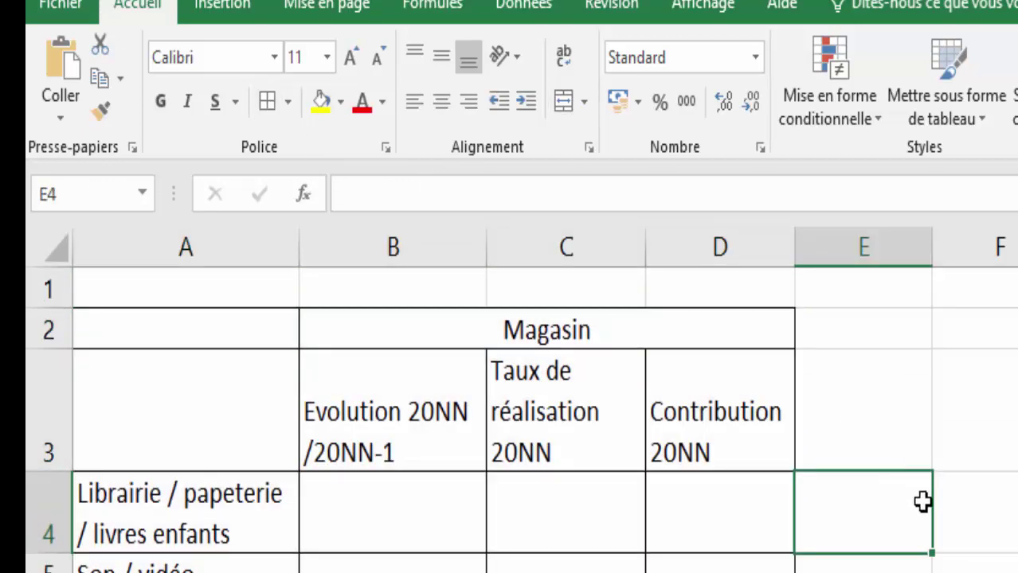
- Narrow column E to a thin spacer column beside the Magasin block
left_click(882, 338)
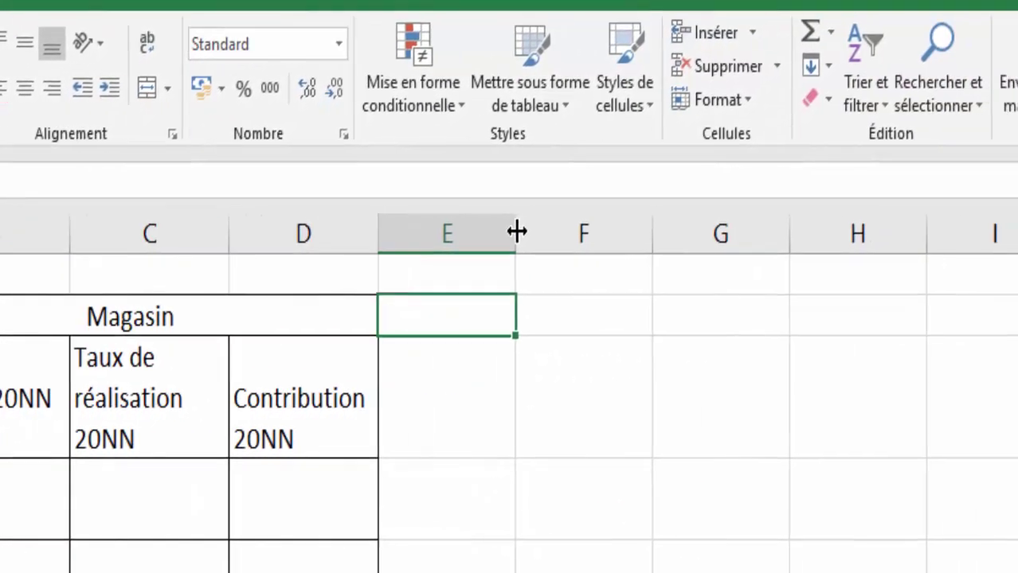
left_click_drag(775, 242, 661, 281)
left_click_drag(297, 270, 290, 271)
left_click(348, 326)
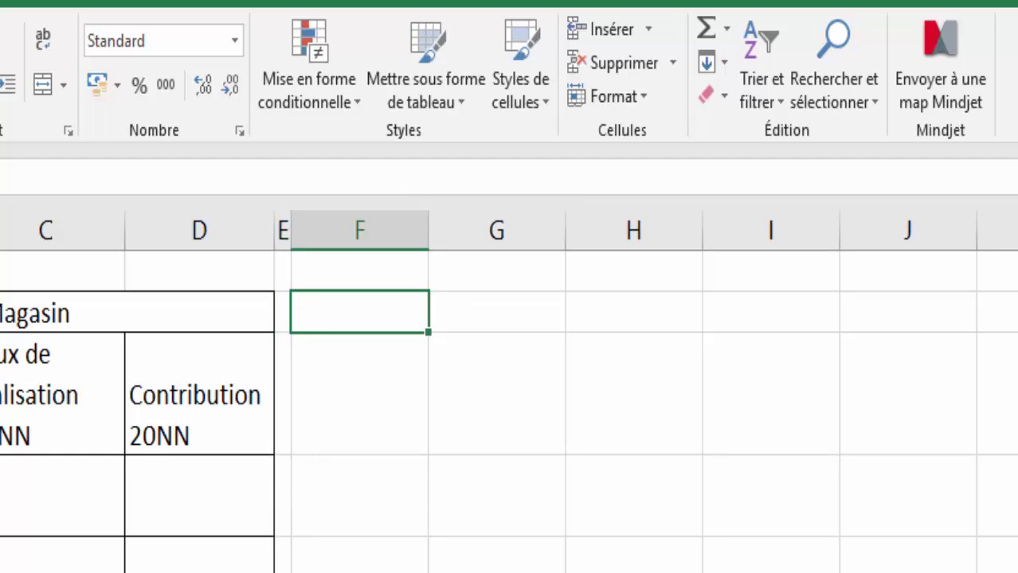
- Copy the three header cells B3:D3 and paste them into F3:H3
left_click_drag(0, 355, 162, 351)
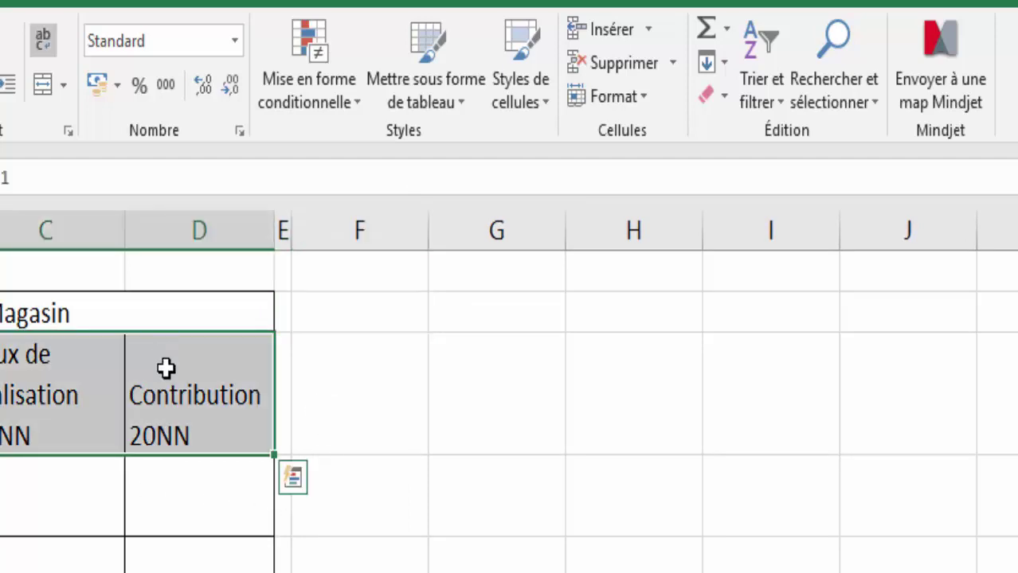
right_click(165, 317)
left_click(224, 371)
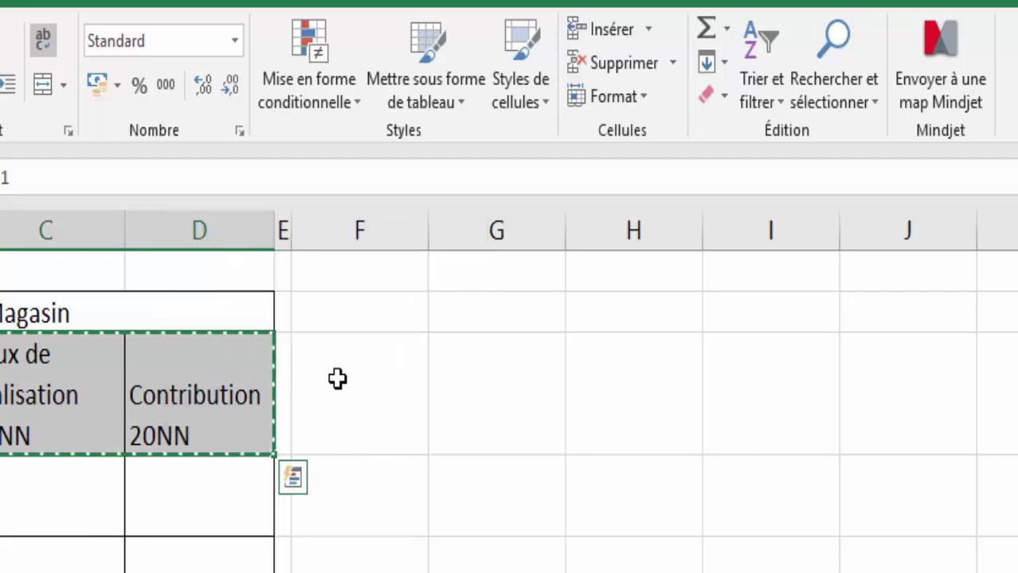
right_click(342, 350)
left_click(397, 471)
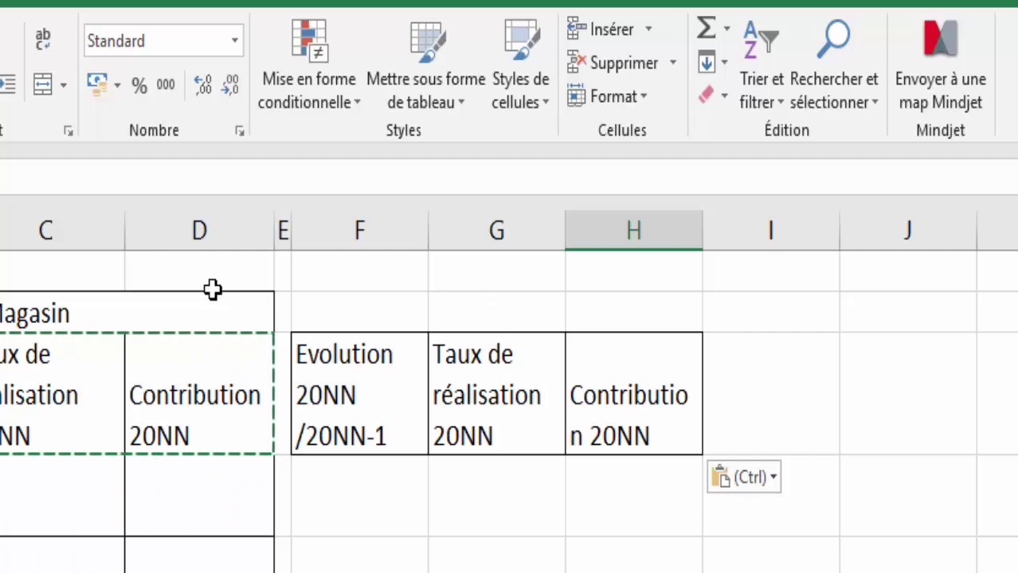
- Widen columns F, G and H to match the widths of columns B, C and D
left_click_drag(122, 235, 124, 235)
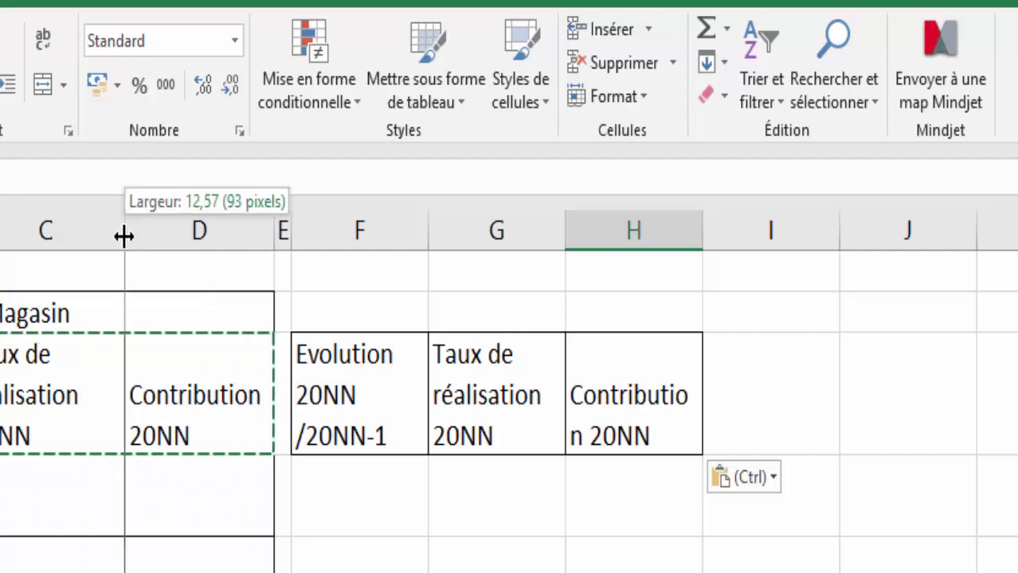
left_click_drag(565, 231, 586, 243)
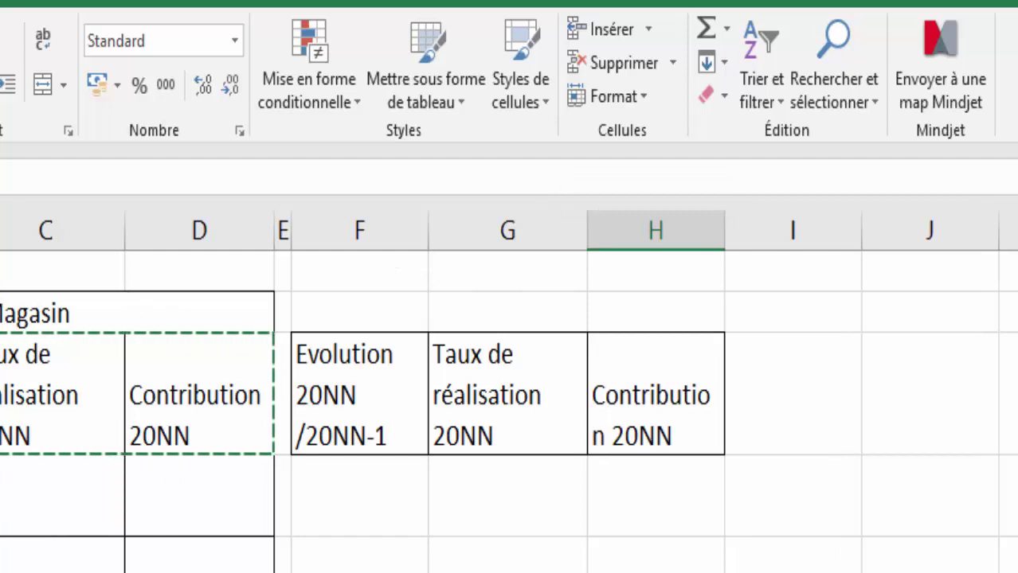
left_click_drag(430, 239, 476, 257)
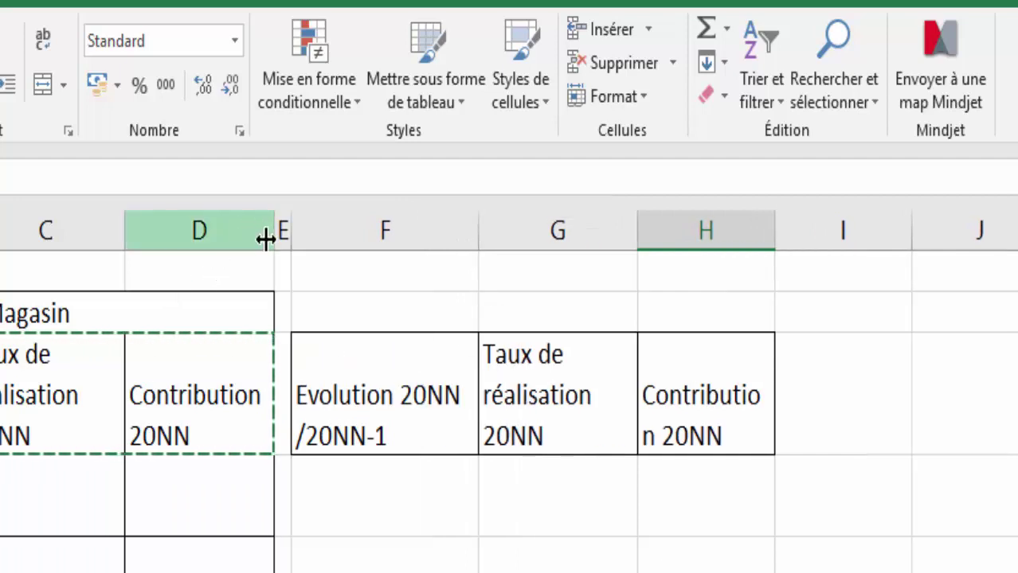
left_click_drag(266, 239, 266, 239)
left_click(751, 229)
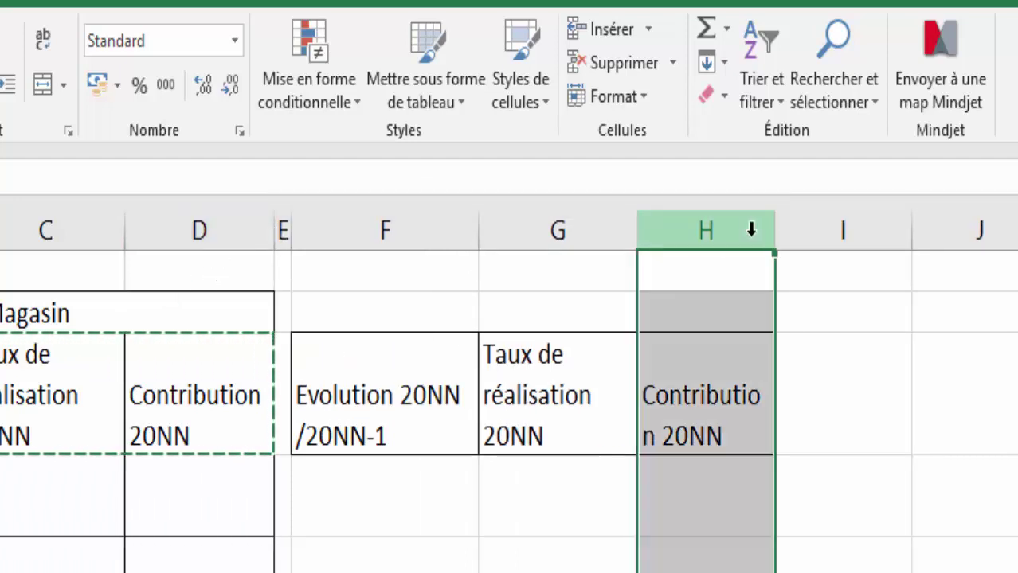
left_click_drag(773, 236, 787, 241)
left_click(739, 540)
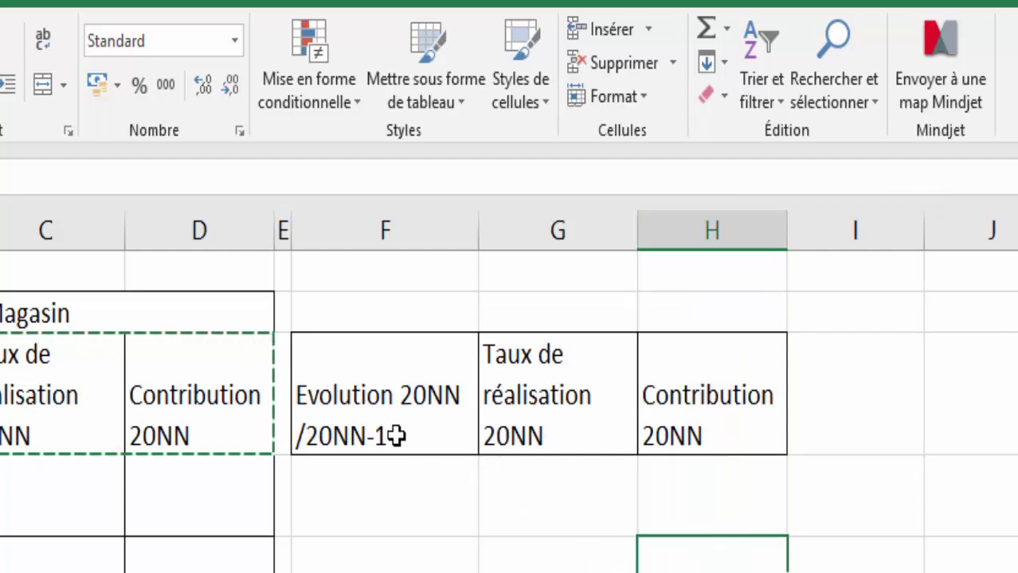
- Apply borders around every cell of the second block, from F4 to H13
left_click_drag(333, 502, 711, 571)
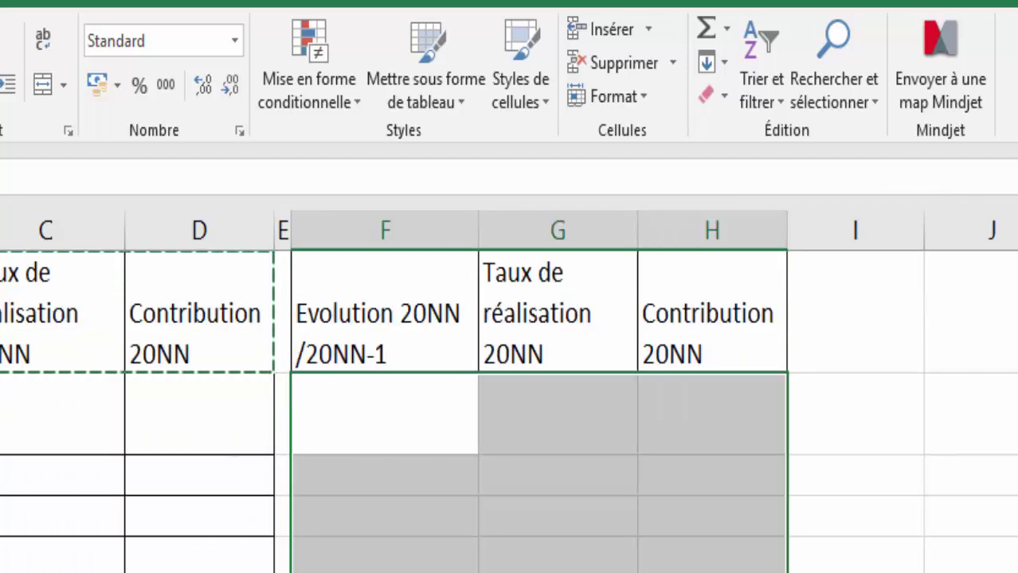
left_click(936, 529)
scroll(529, 392, "up", 1)
- Enter the heading "Réseau" in F2 and merge and centre it across F2:H2
left_click(455, 296)
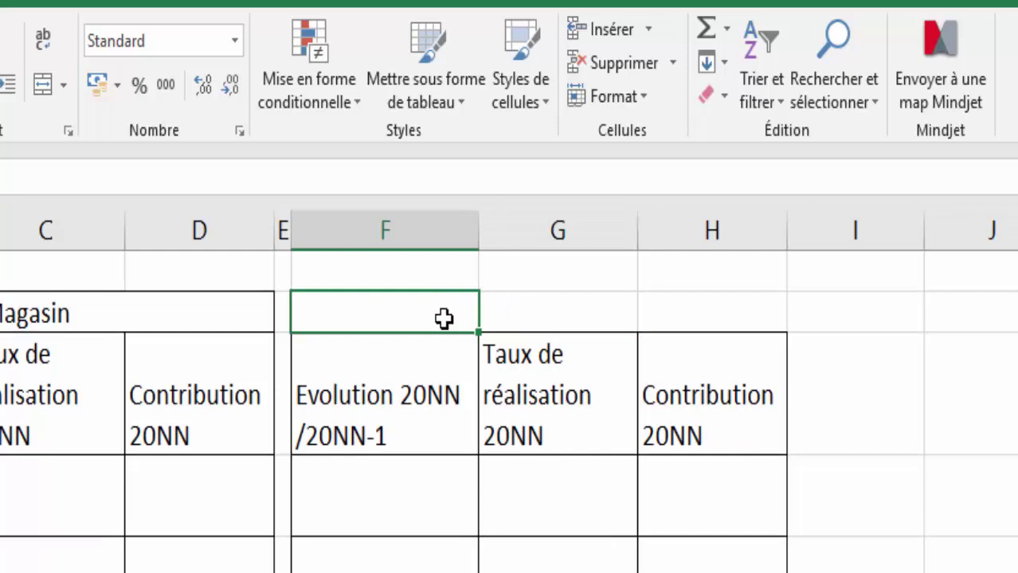
type("Réseau")
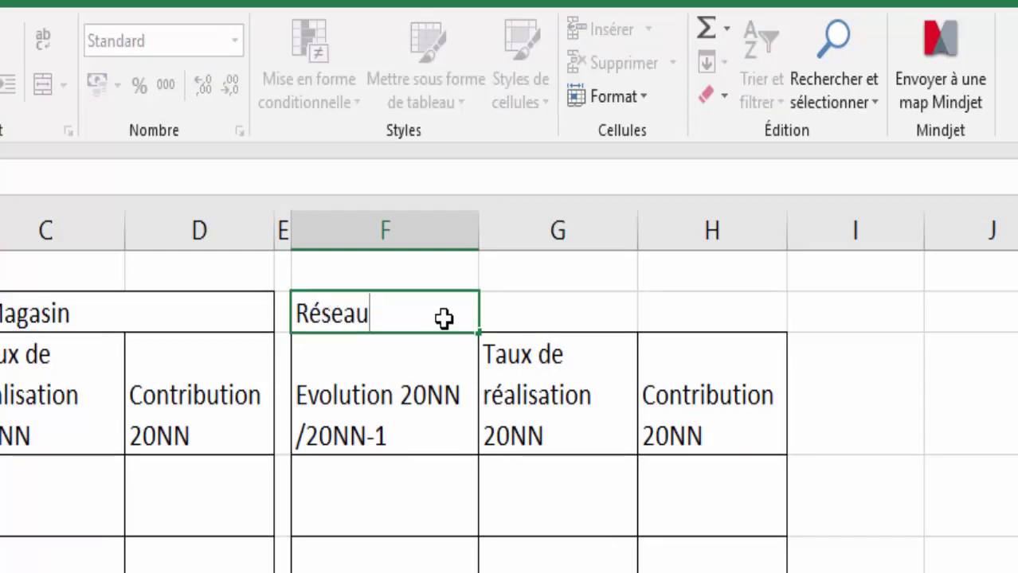
left_click_drag(452, 313, 717, 318)
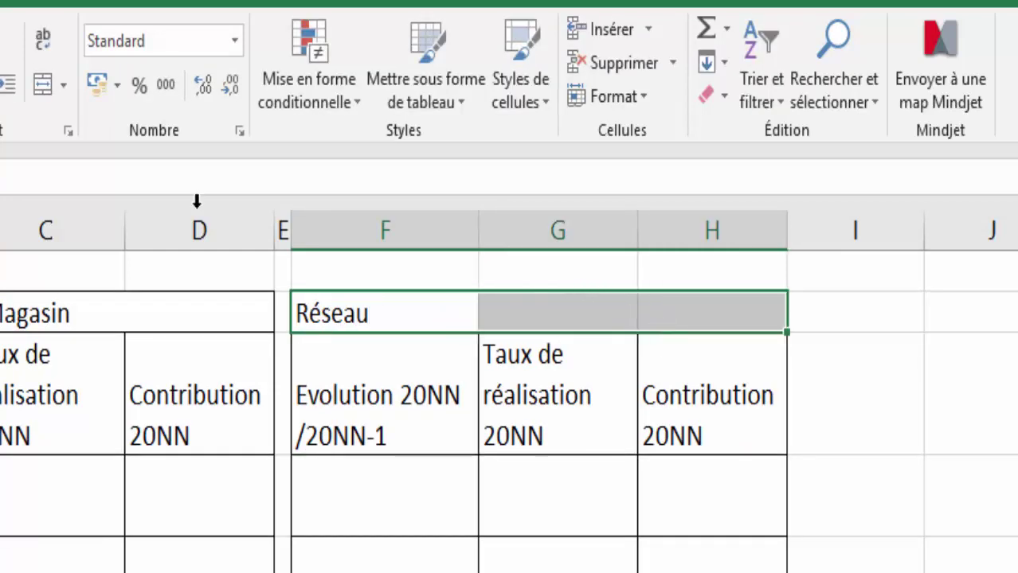
left_click(39, 86)
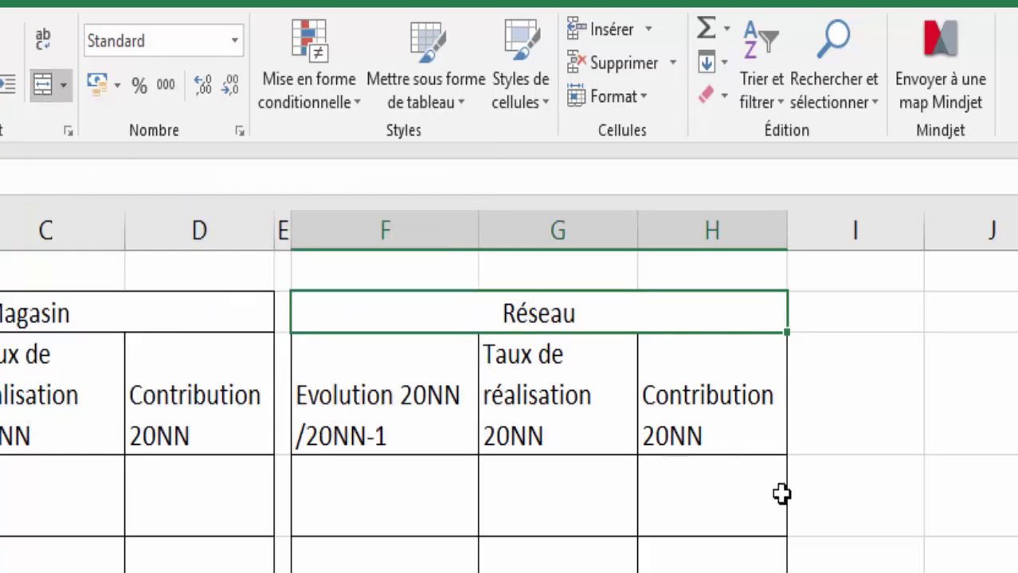
left_click(964, 497)
left_click(429, 312)
- Rename the worksheet as "Tableau de bord 1"
scroll(510, 402, "down", 2)
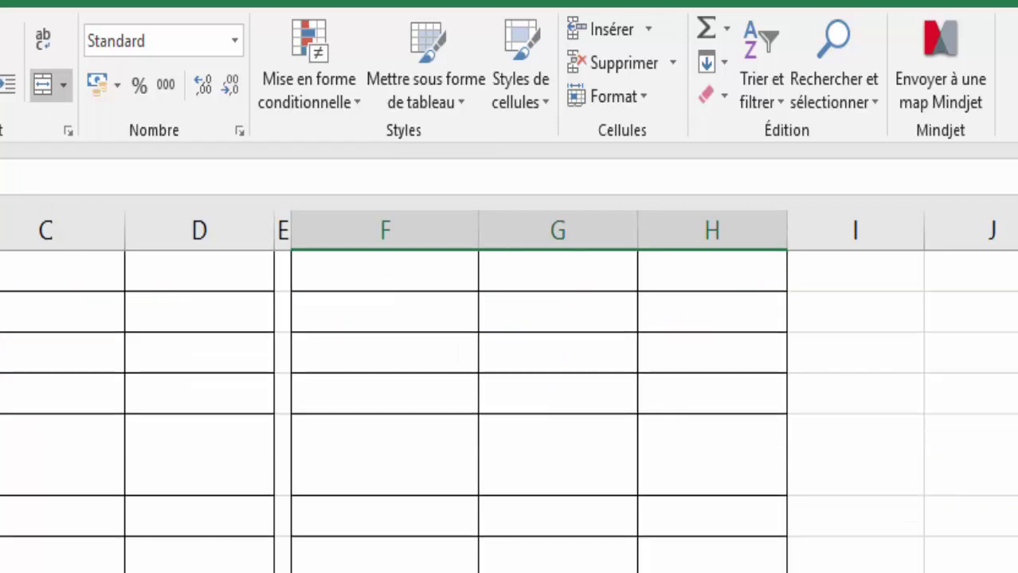
scroll(510, 403, "down", 1)
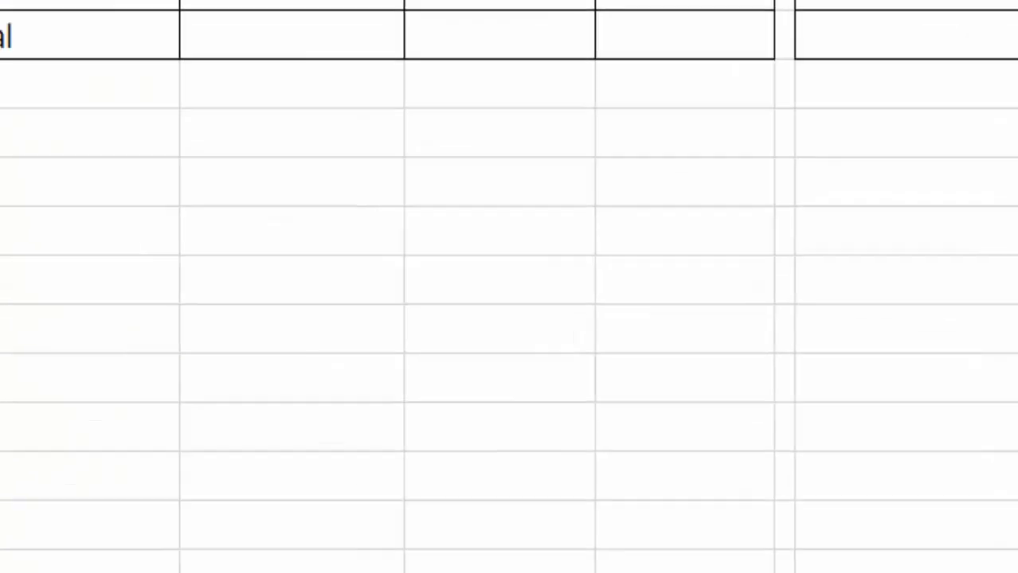
right_click(195, 501)
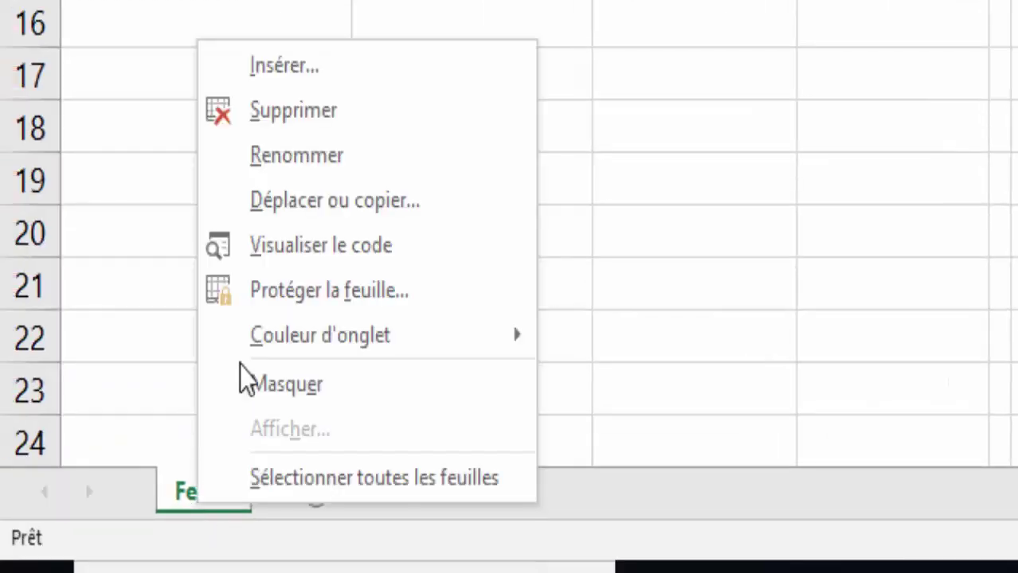
left_click(296, 157)
type("Ta")
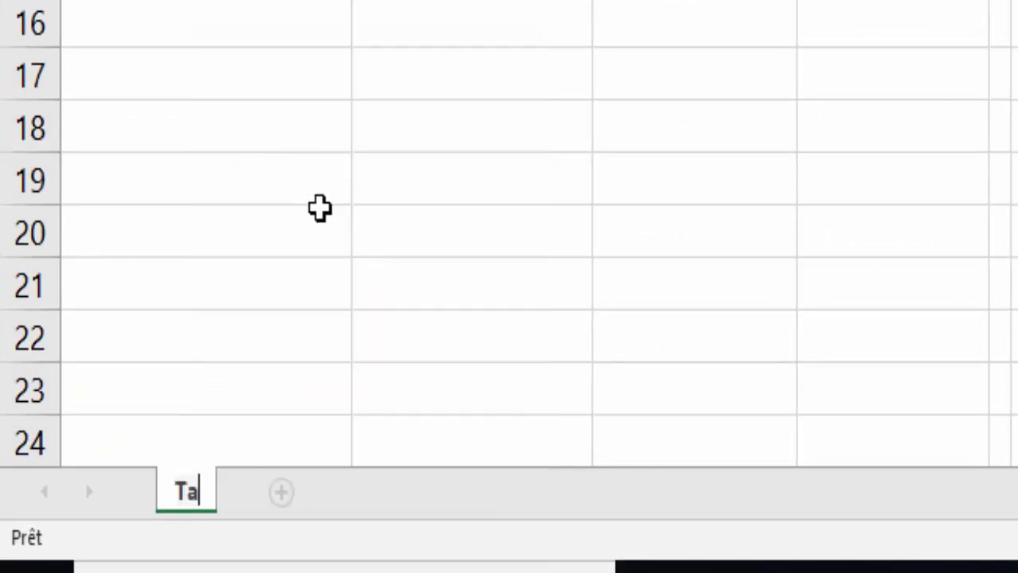
type("bleau")
type("de bord")
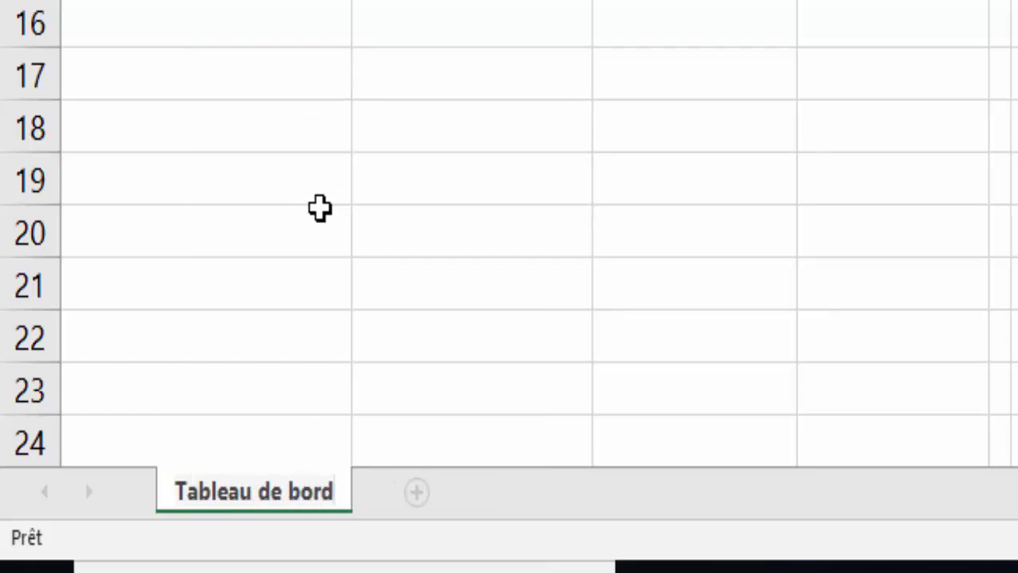
type(" 1")
key("Return")
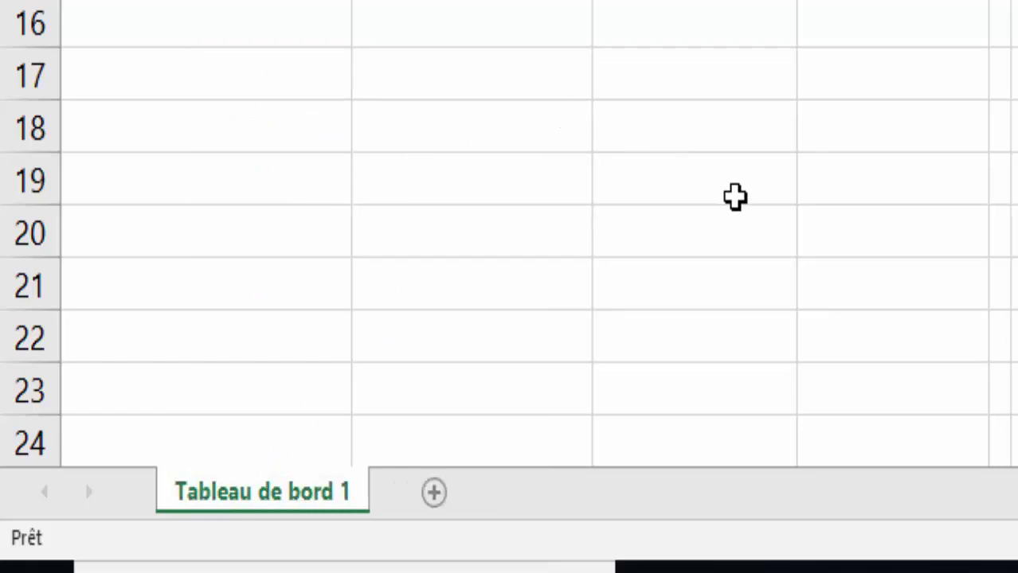
left_click(734, 197)
- Start a second table with "Indicateurs" in A16 and the row label "Taux de transformation" in A17
left_click(205, 11)
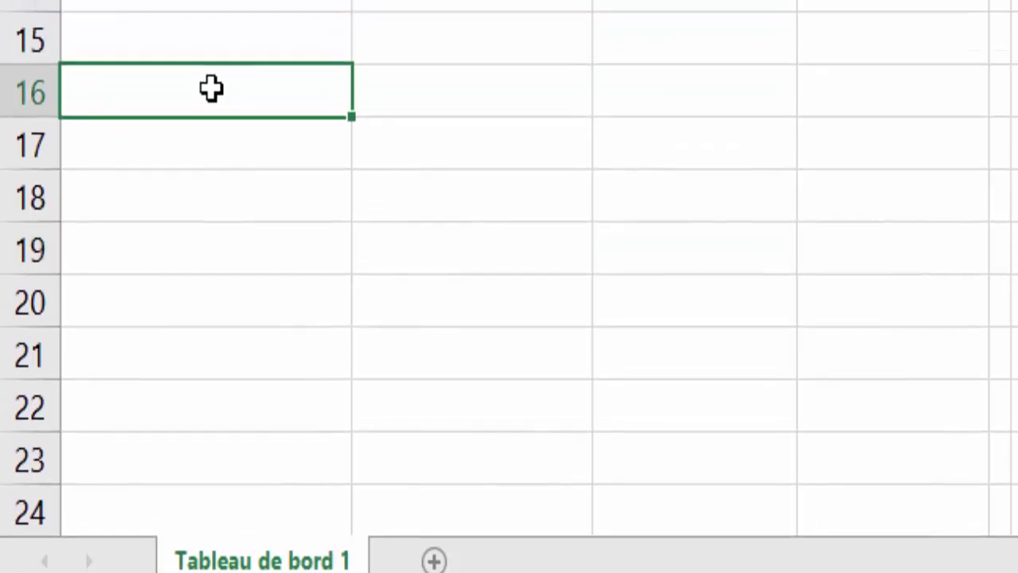
type("Indicateur")
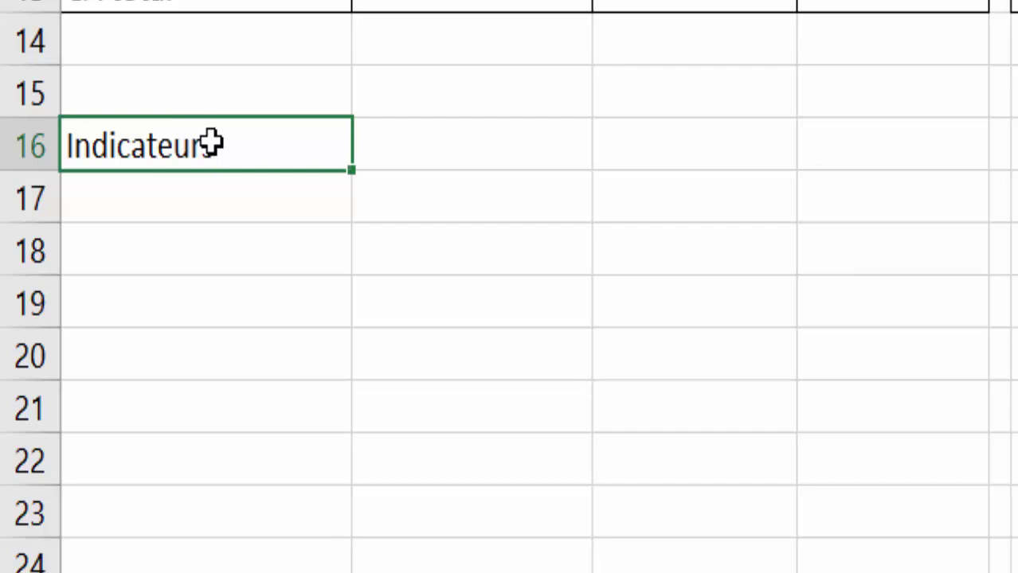
key("Return")
type("Taux de t")
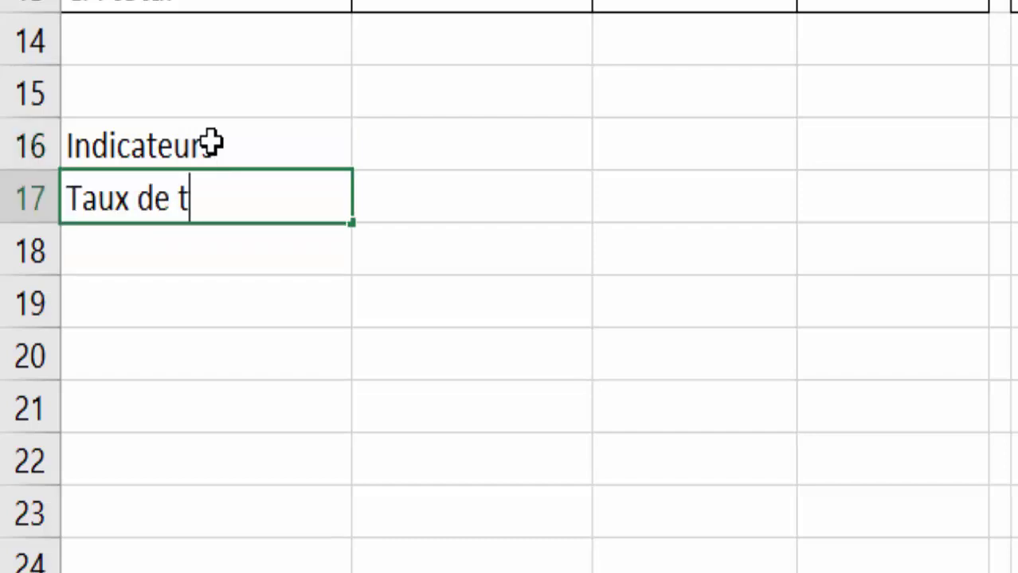
type("ransformatio")
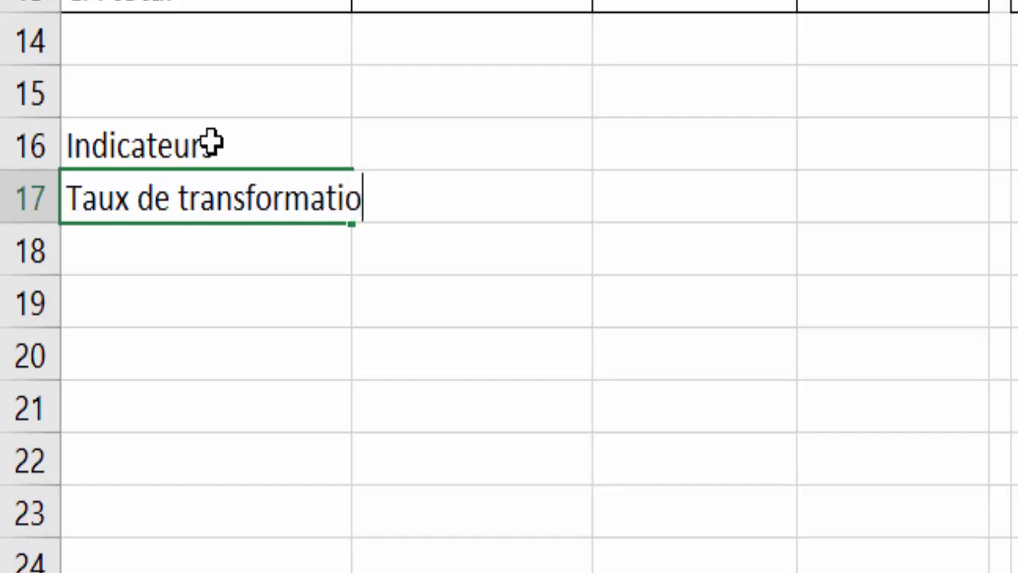
type("n")
key("Return")
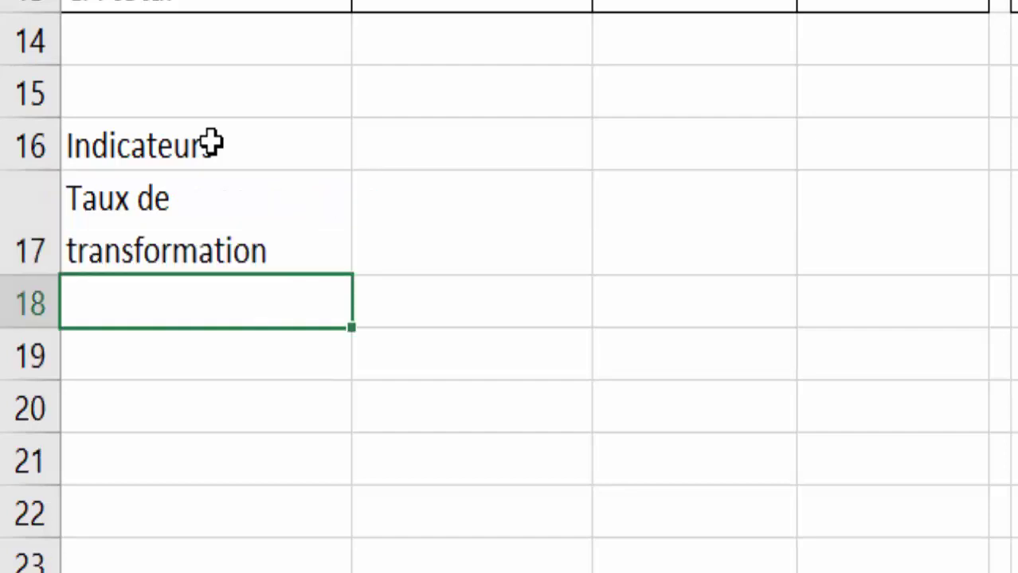
- Add the row labels "Panier moyen" in A18 and "Nombre de cartes club" in A19
type("Panier m")
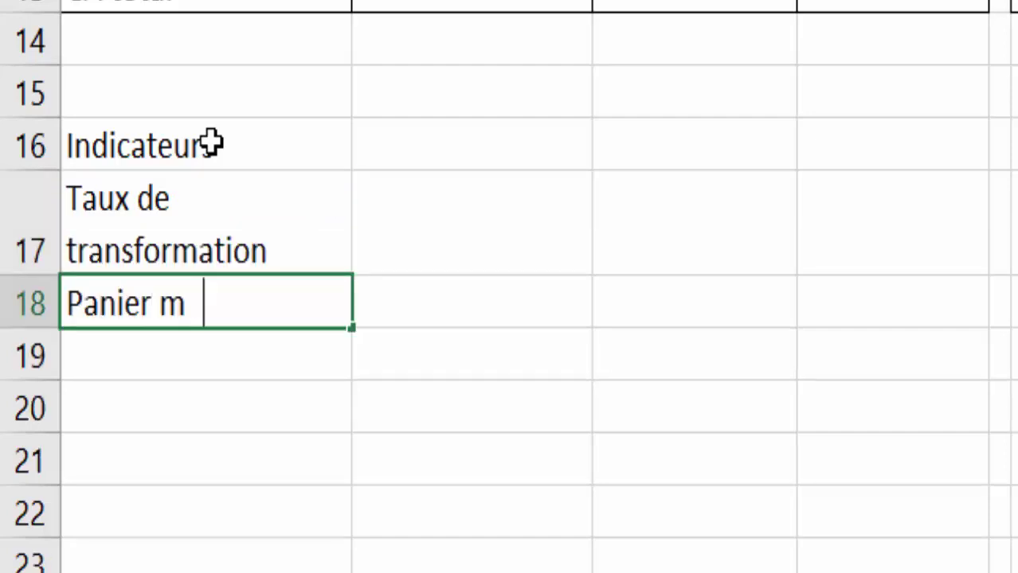
type("oyen")
key("Return")
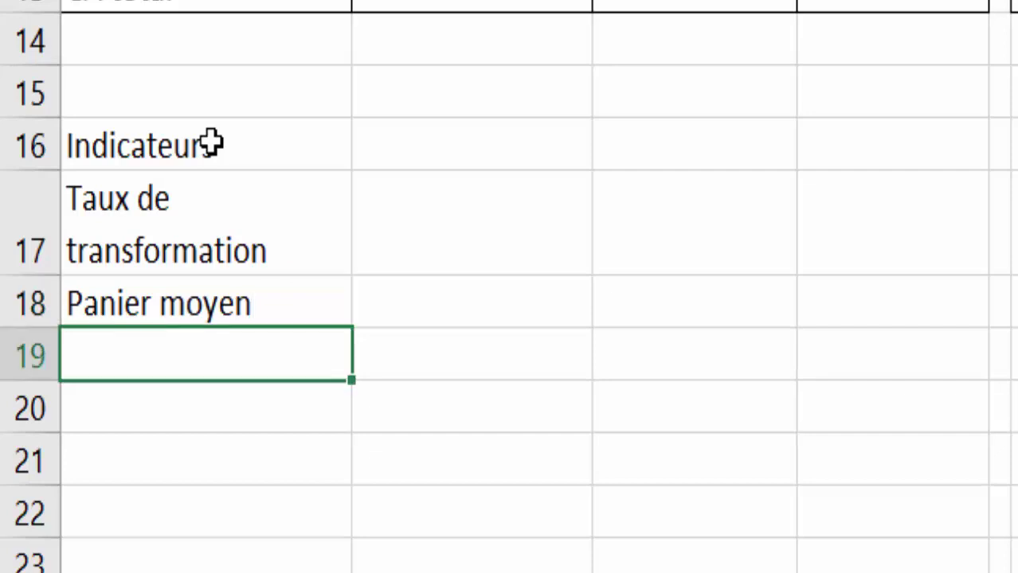
type("Nom")
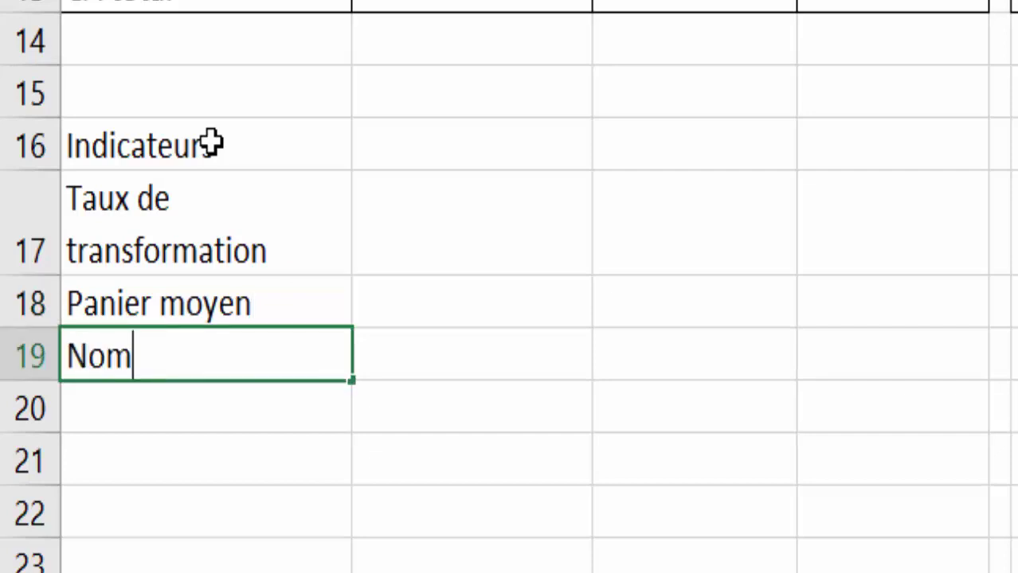
type("bre de cartes ")
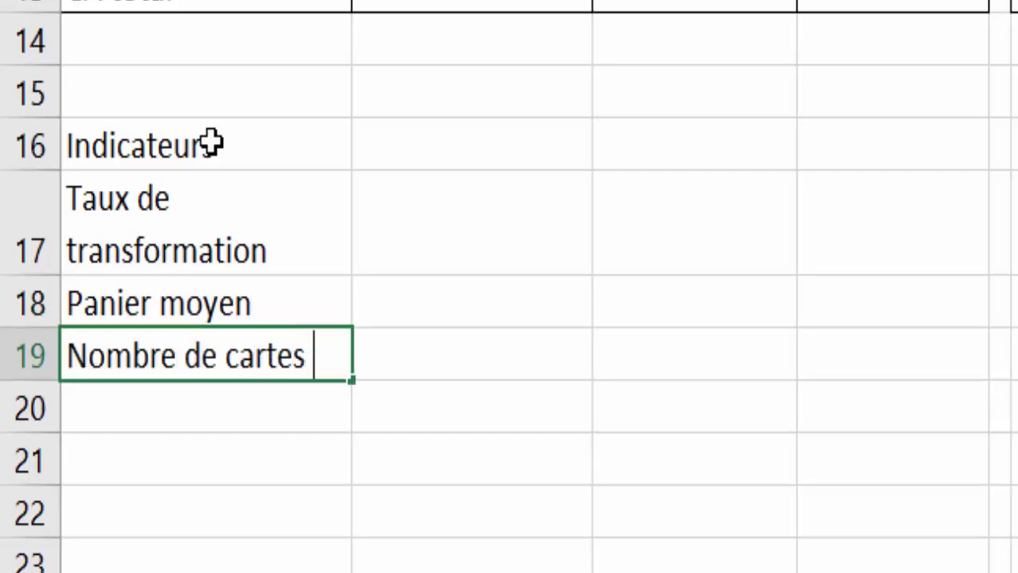
type("club")
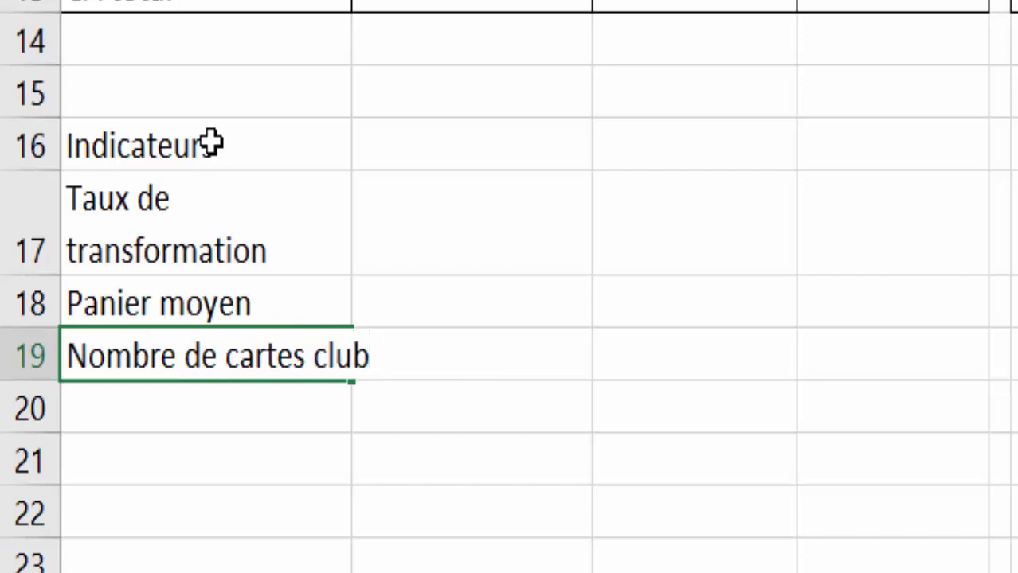
key("Return")
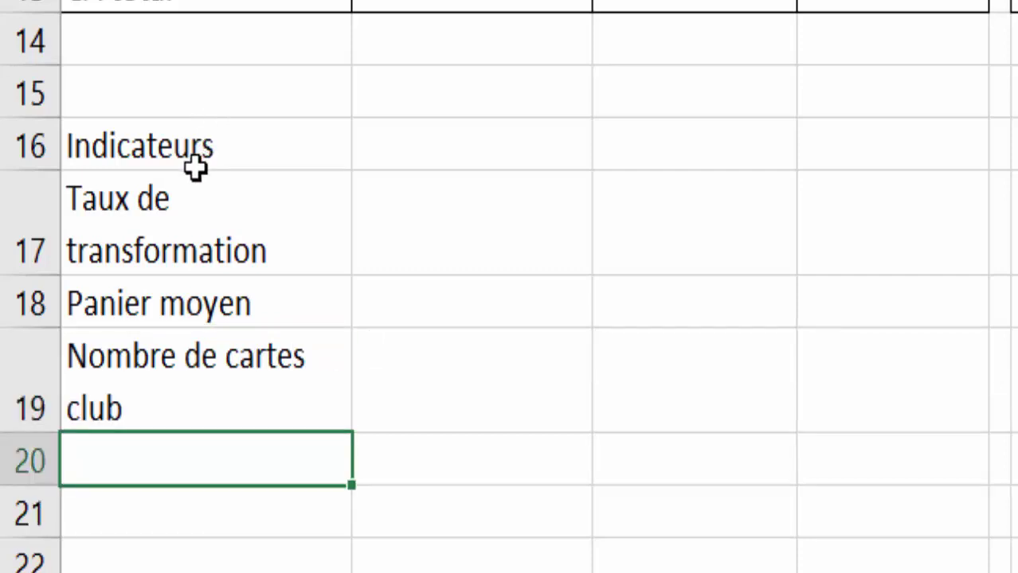
- Enter the column headers "Taux de réalisation" in B16 and "Evolution" in C16
left_click(430, 156)
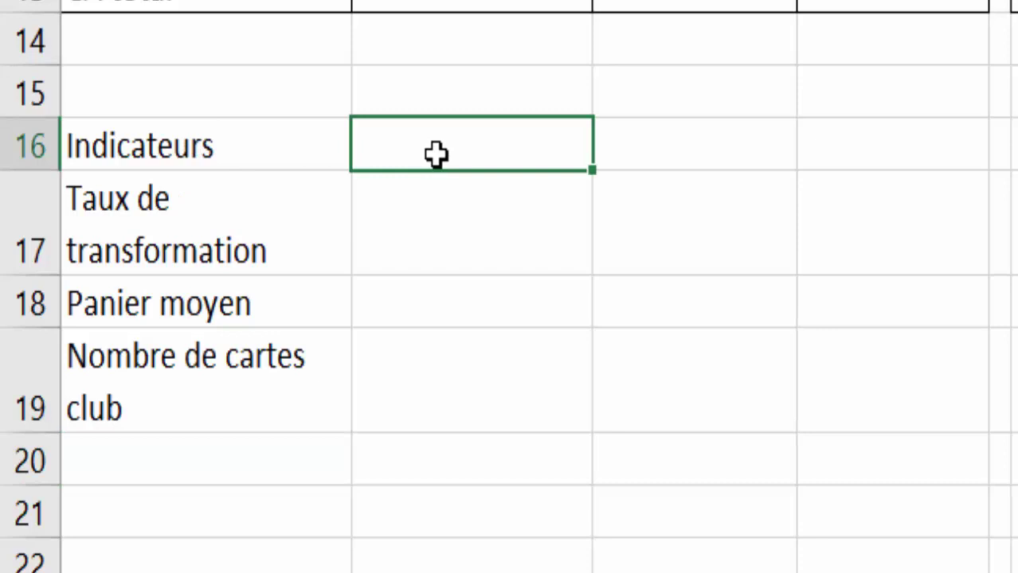
type("Taux de ")
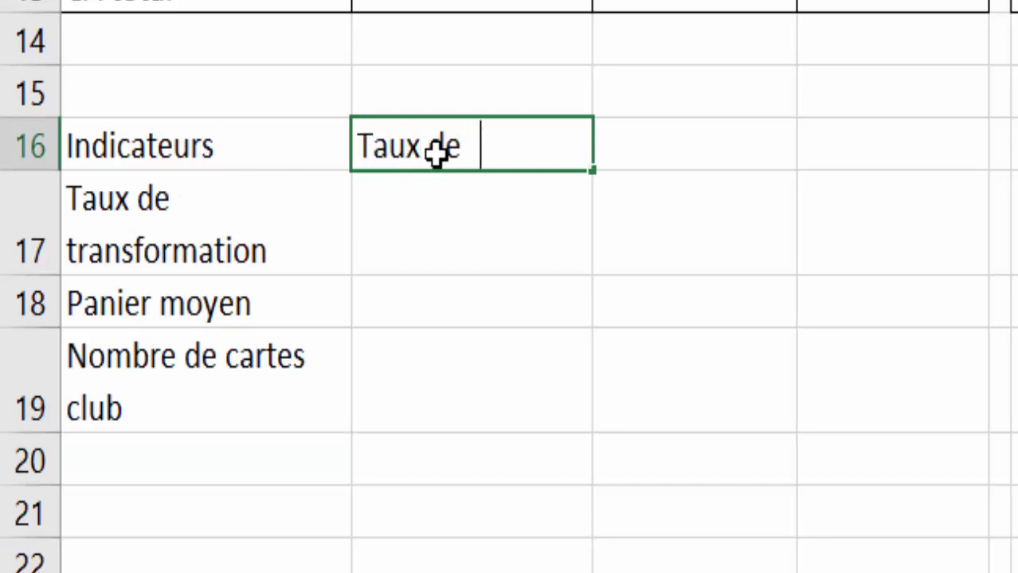
type("réalisation")
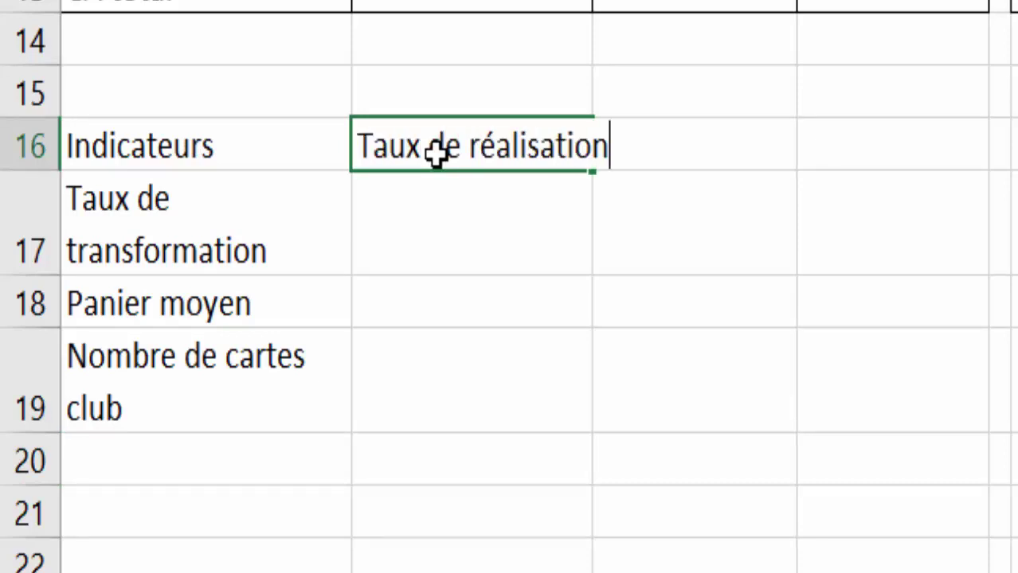
key("Tab")
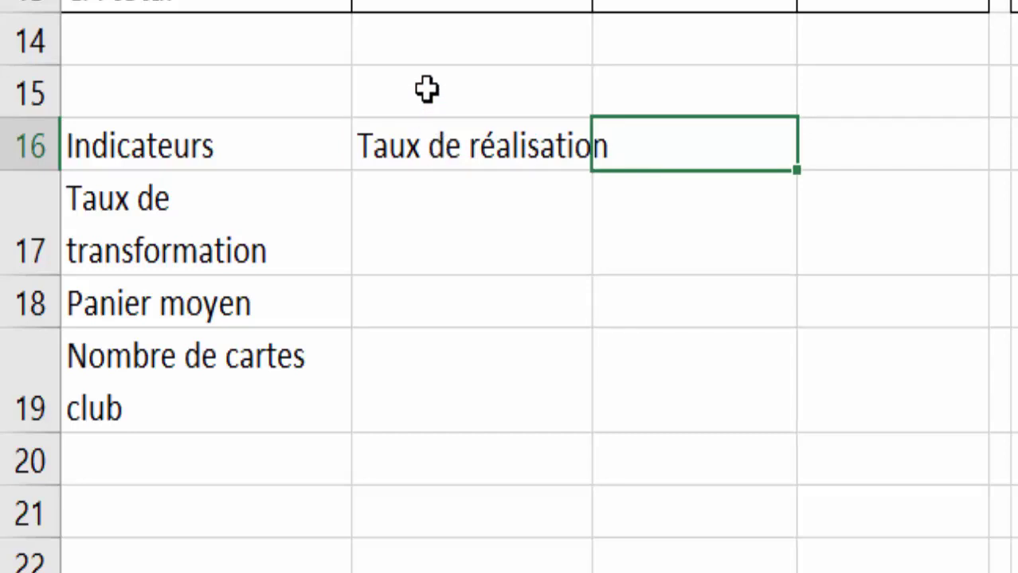
type("Evolution")
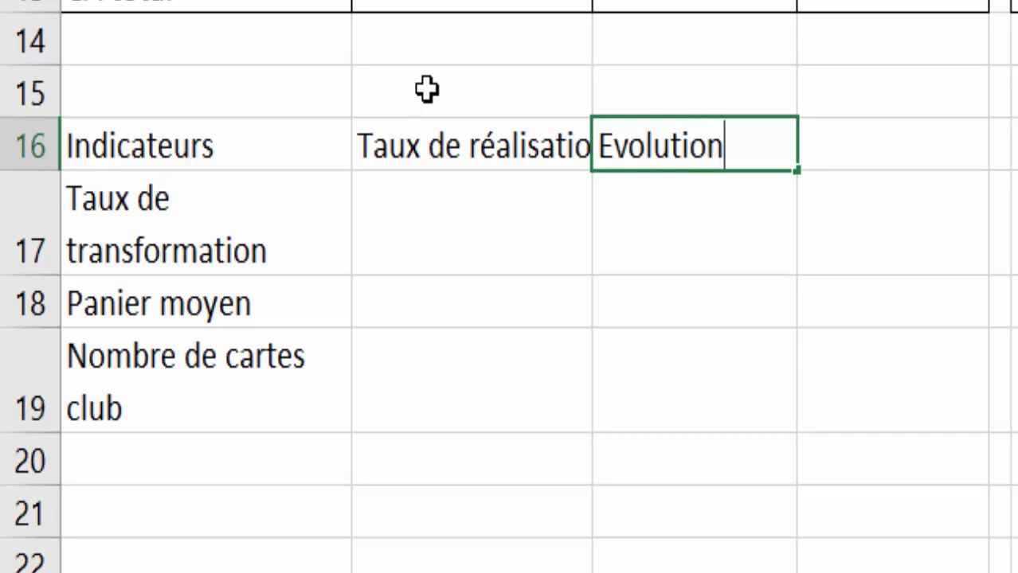
key("Return")
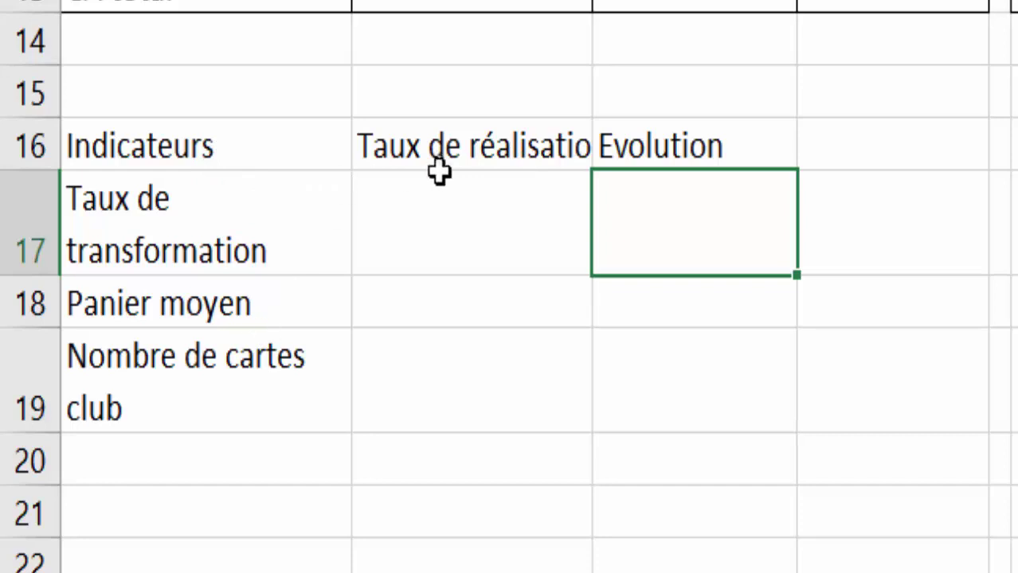
- Turn on automatic text wrapping for the "Taux de réalisation" header in B16
left_click(445, 148)
right_click(444, 148)
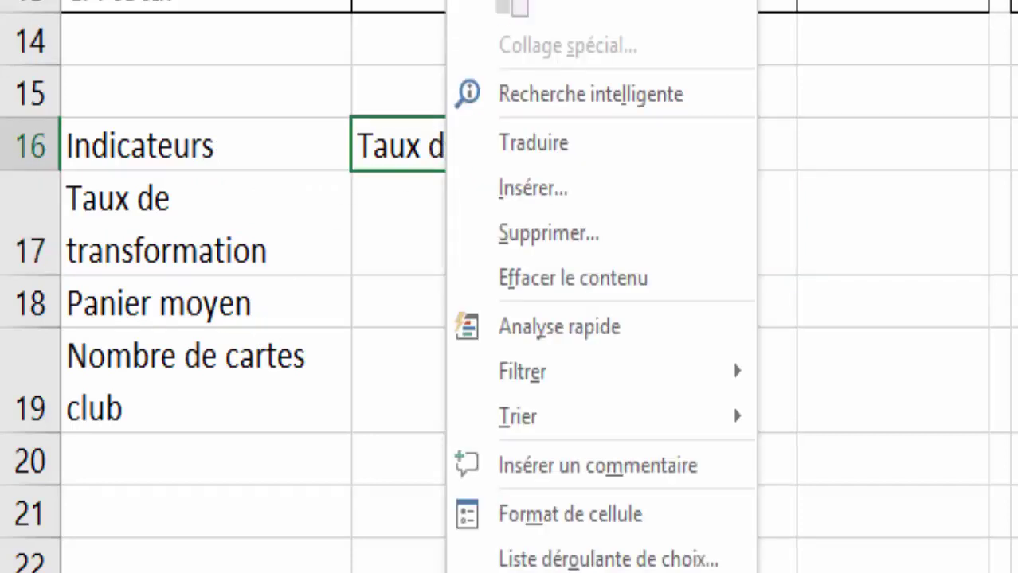
left_click(514, 516)
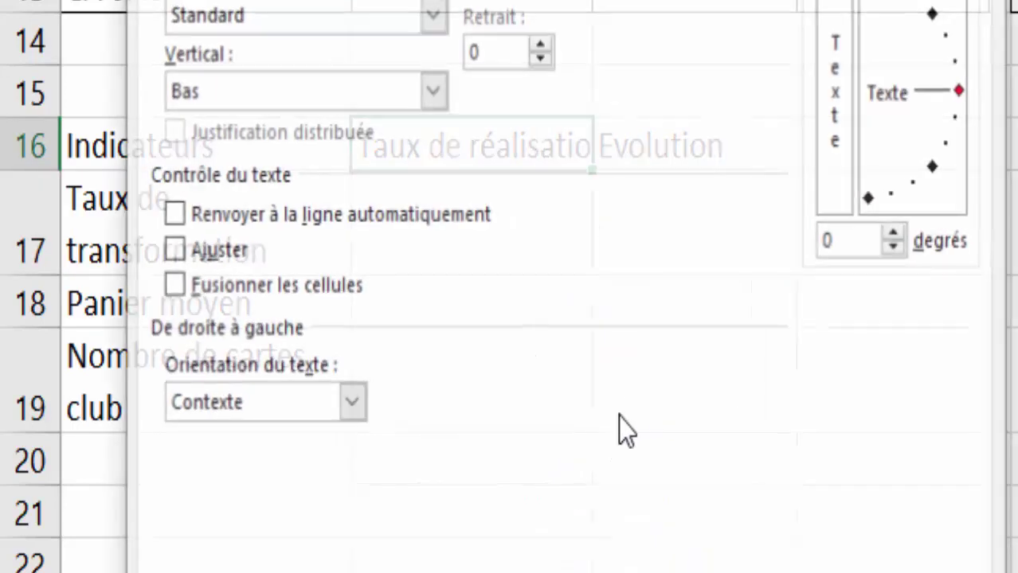
left_click(232, 216)
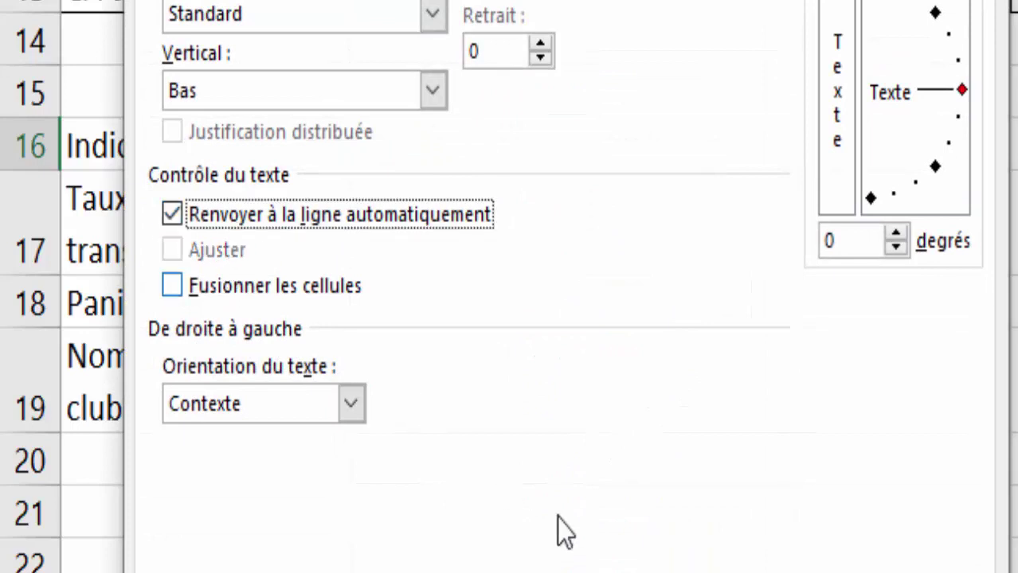
key("Return")
left_click(841, 377)
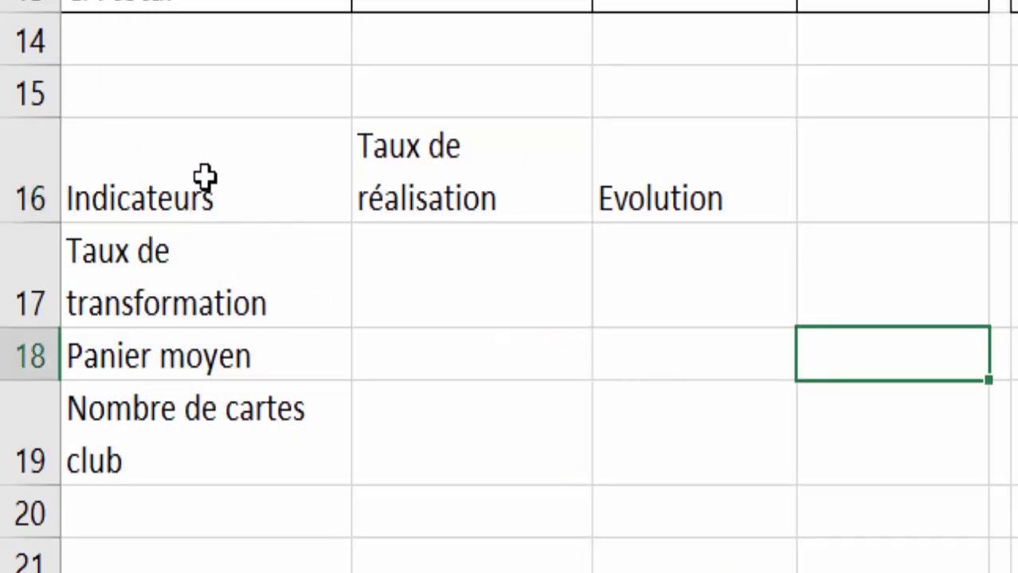
- Apply borders around every cell of the indicators table, A16:C19
left_click_drag(205, 177, 649, 430)
left_click(398, 1)
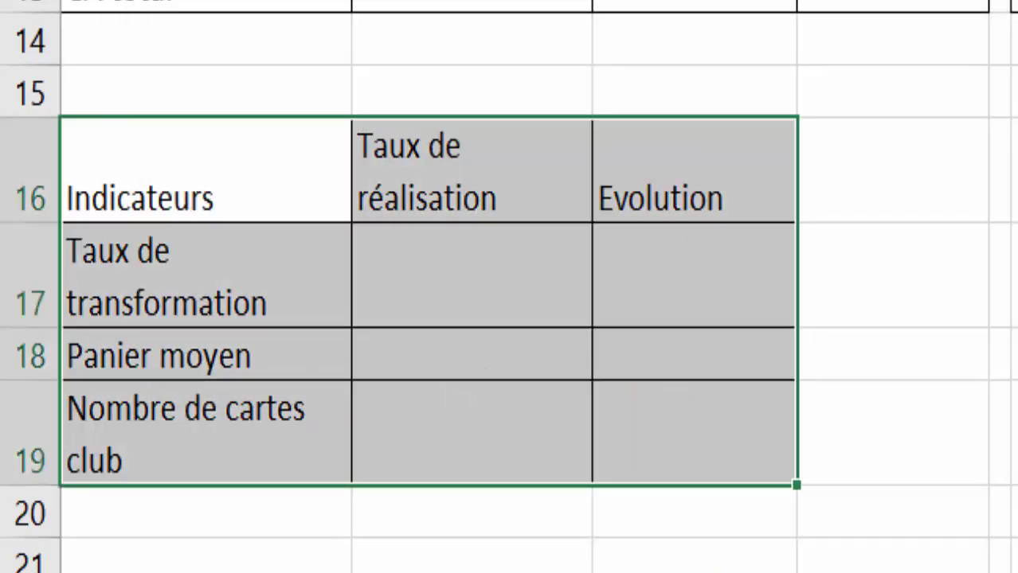
left_click(1015, 275)
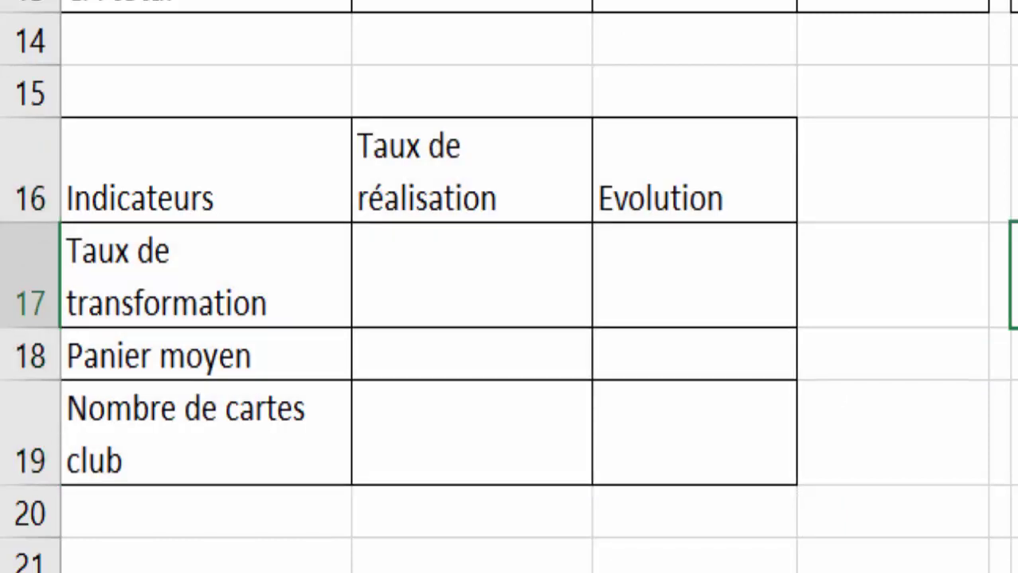
scroll(508, 290, "up", 4)
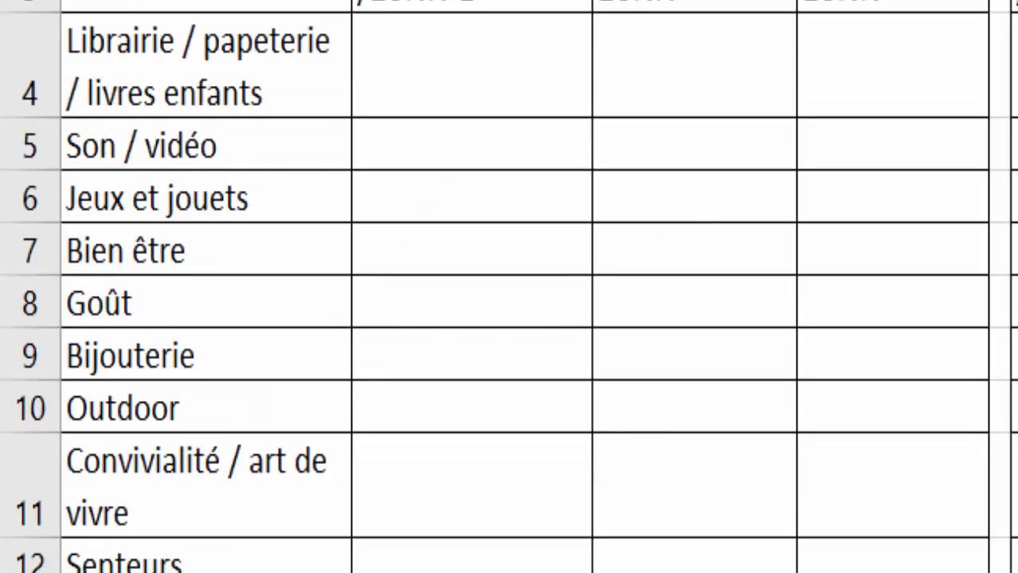
scroll(508, 290, "down", 3)
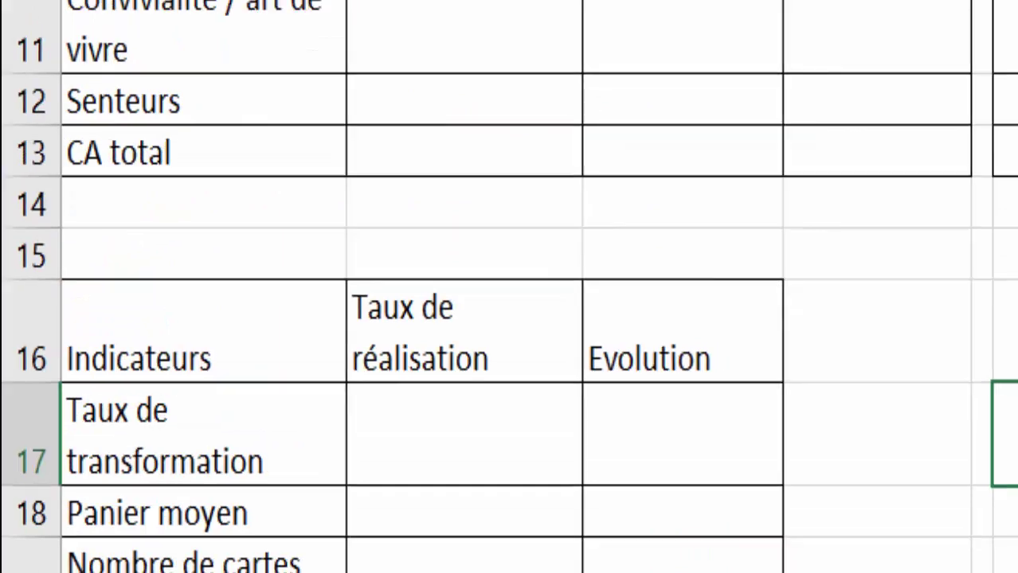